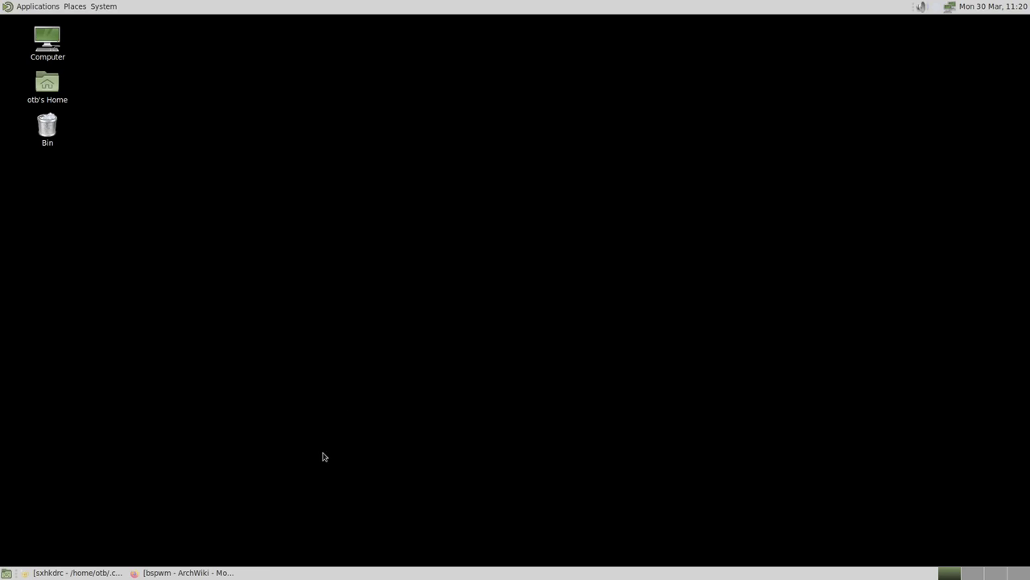
Step: Restore Firefox, read the bspwm ArchWiki setup sections, then switch to the Polybar ArchWiki tab
left_click(183, 572)
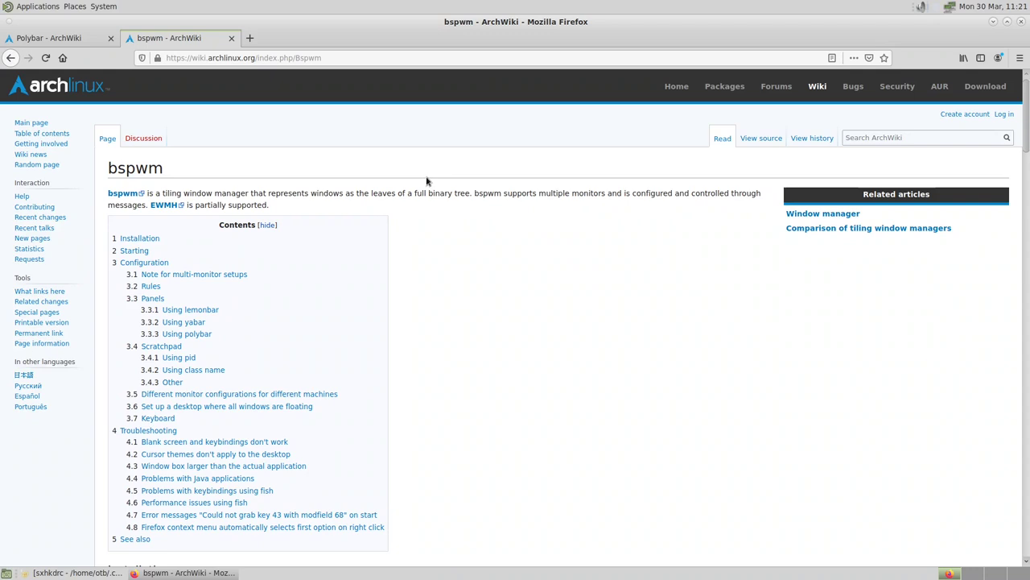
scroll(439, 187, "down", 5)
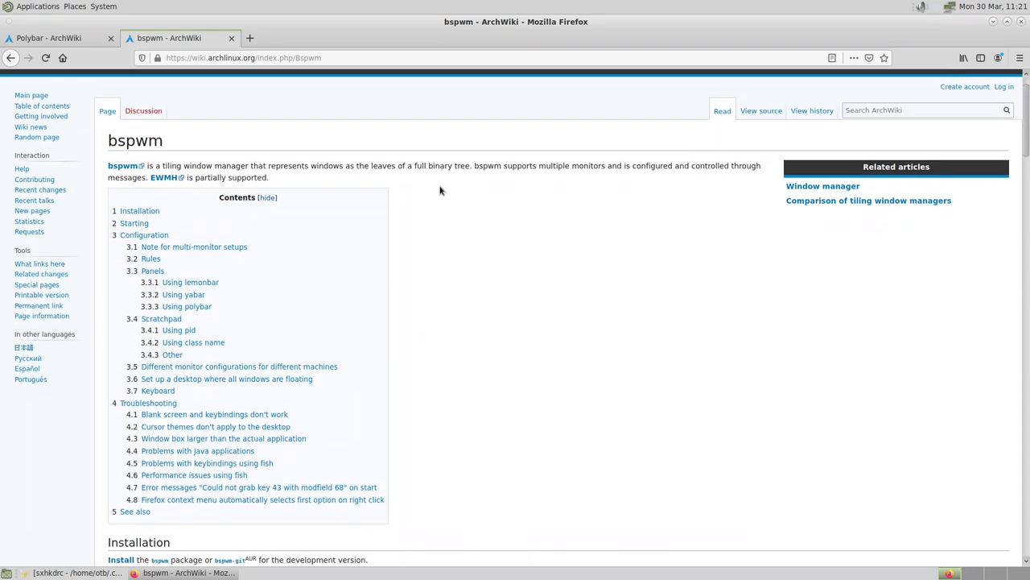
scroll(443, 193, "down", 4)
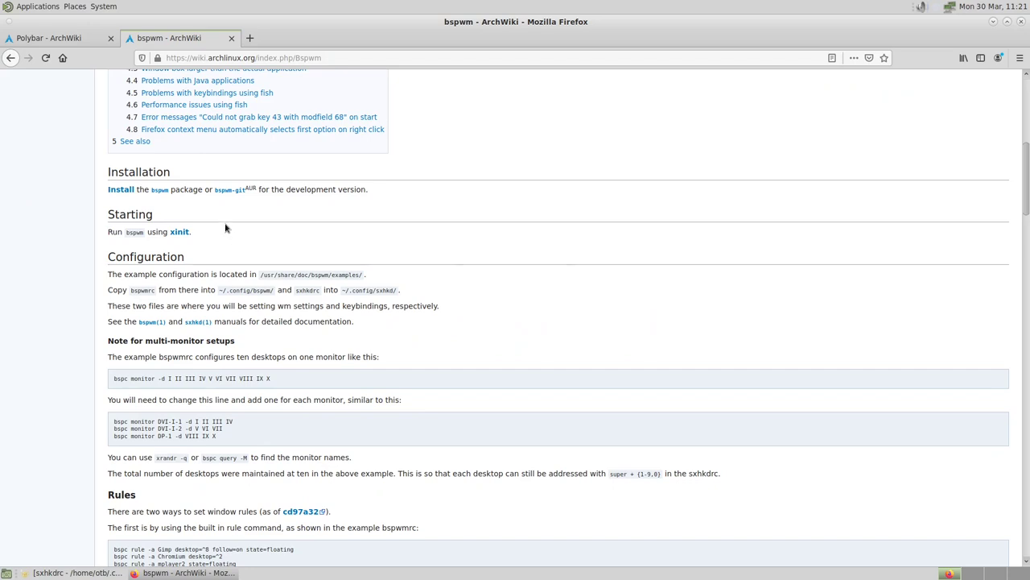
left_click(163, 195)
left_click(39, 40)
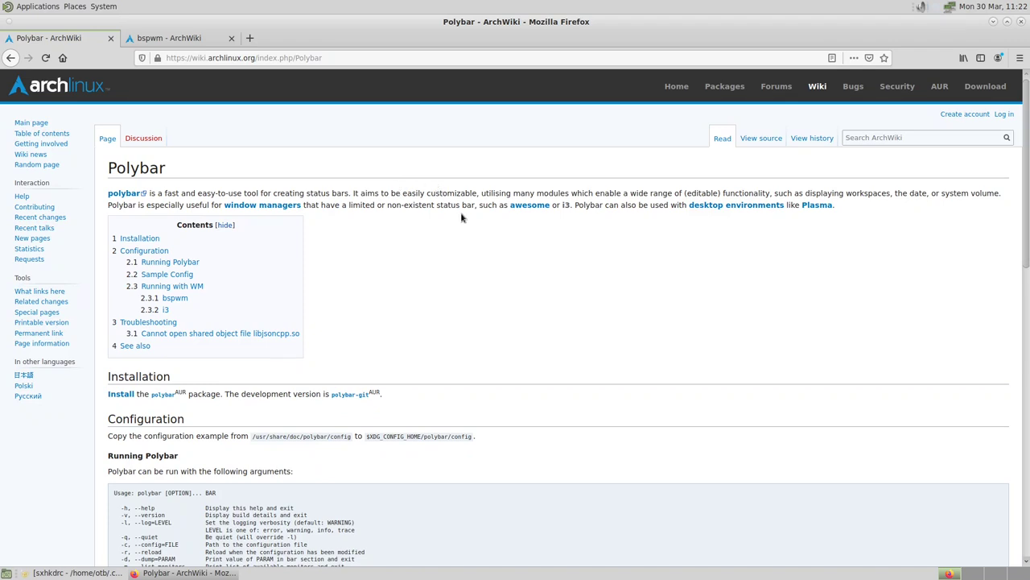
Step: Skim the Polybar ArchWiki article, then return to the bspwm ArchWiki tab's installation sections
scroll(461, 216, "down", 2)
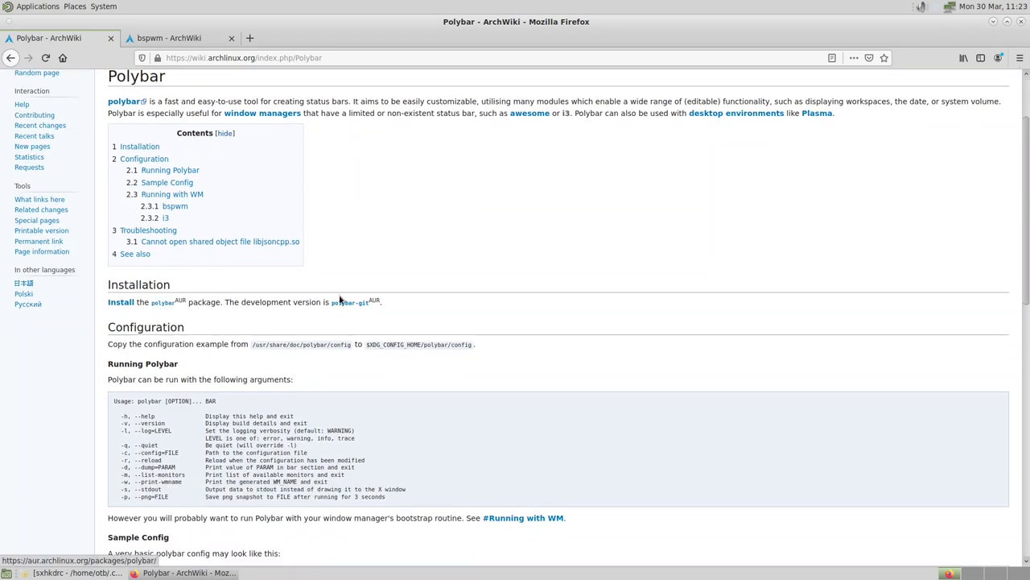
scroll(533, 254, "down", 4)
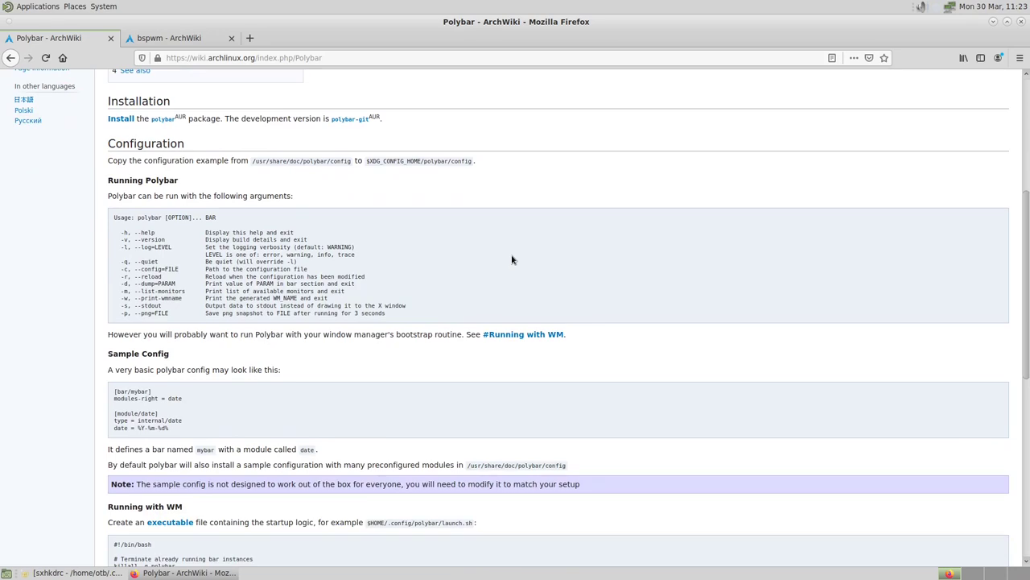
scroll(512, 259, "up", 6)
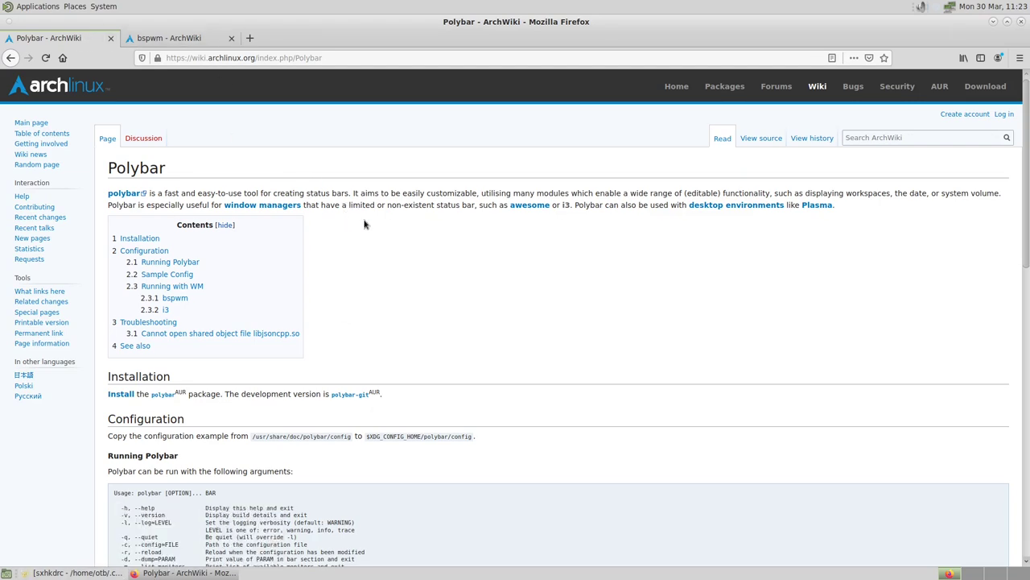
left_click(171, 38)
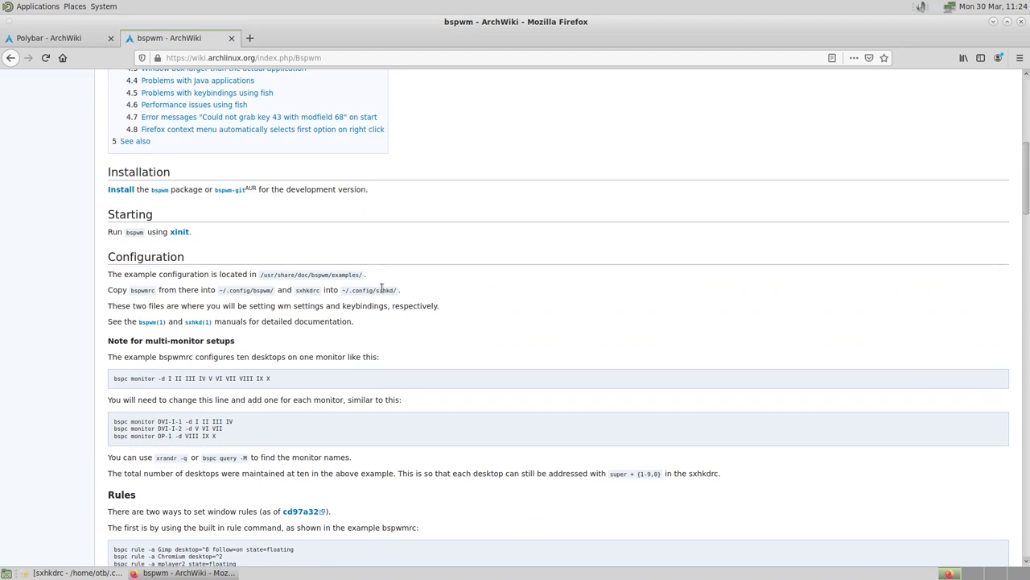
Step: Go back to the Polybar ArchWiki tab at its Installation and Configuration sections
scroll(451, 260, "down", 2)
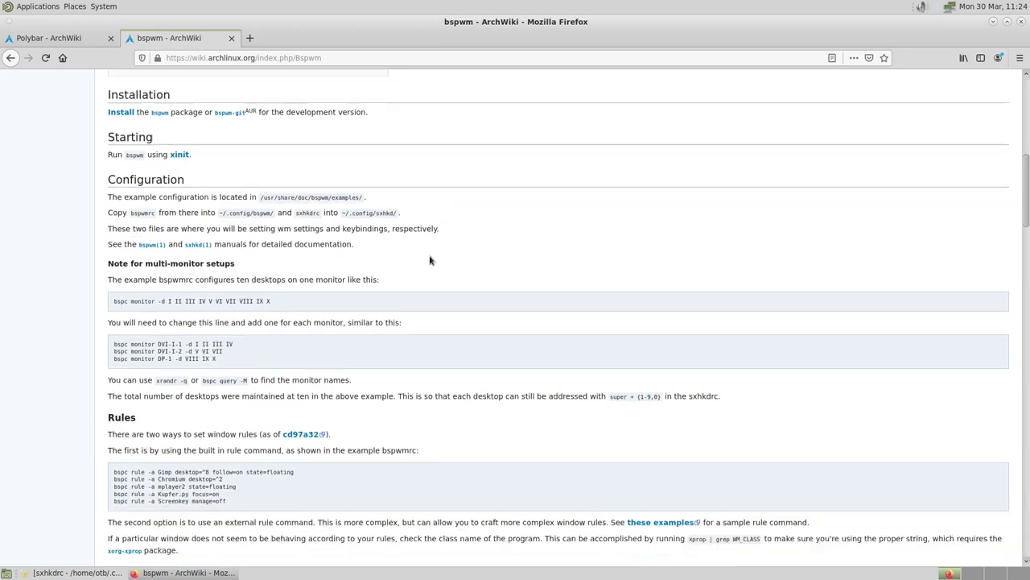
left_click(60, 42)
scroll(491, 243, "down", 4)
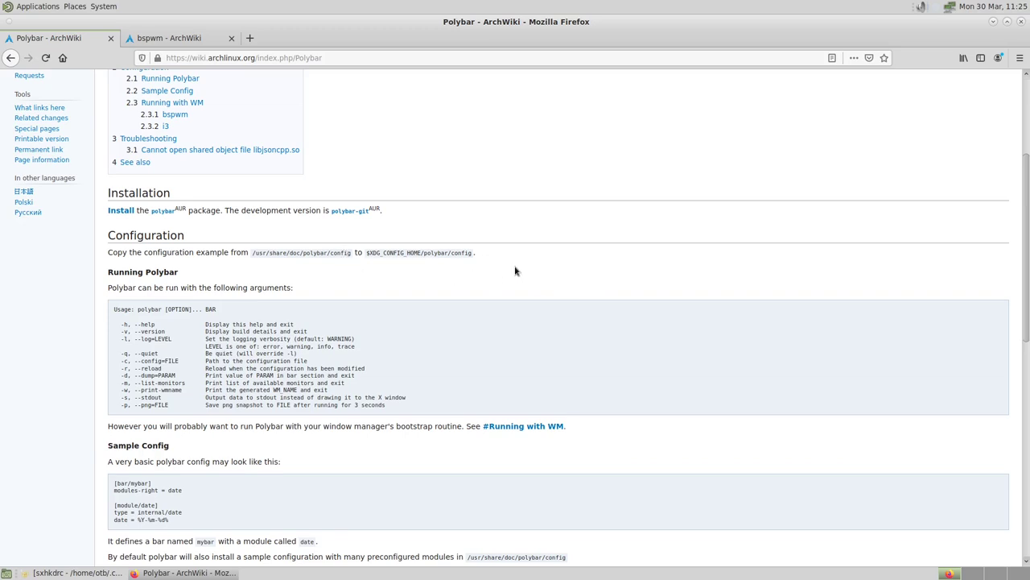
Step: Review the Polybar launch.sh example in Running with WM, then minimise Firefox
scroll(515, 271, "down", 6)
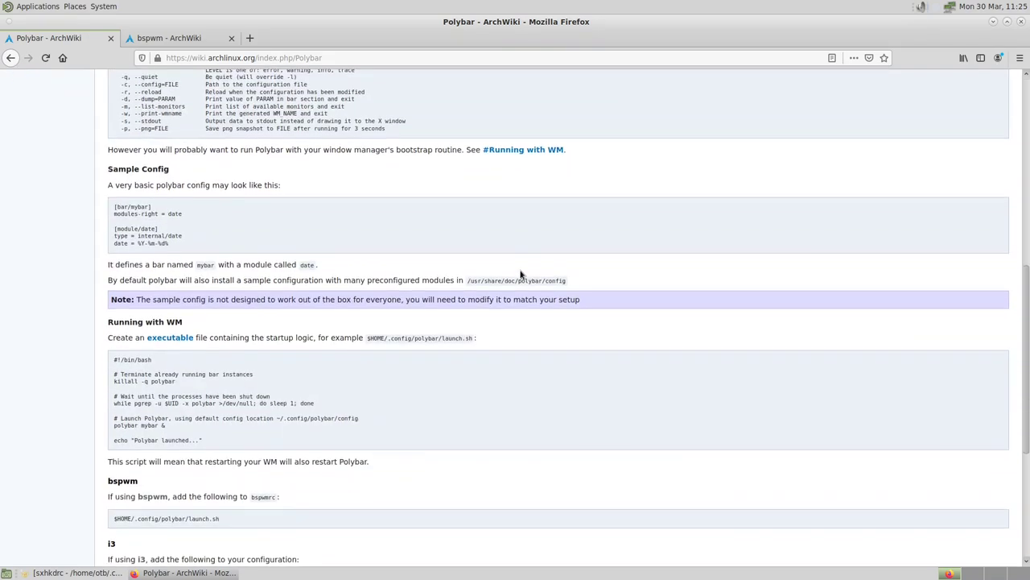
scroll(521, 275, "down", 3)
scroll(521, 275, "down", 2)
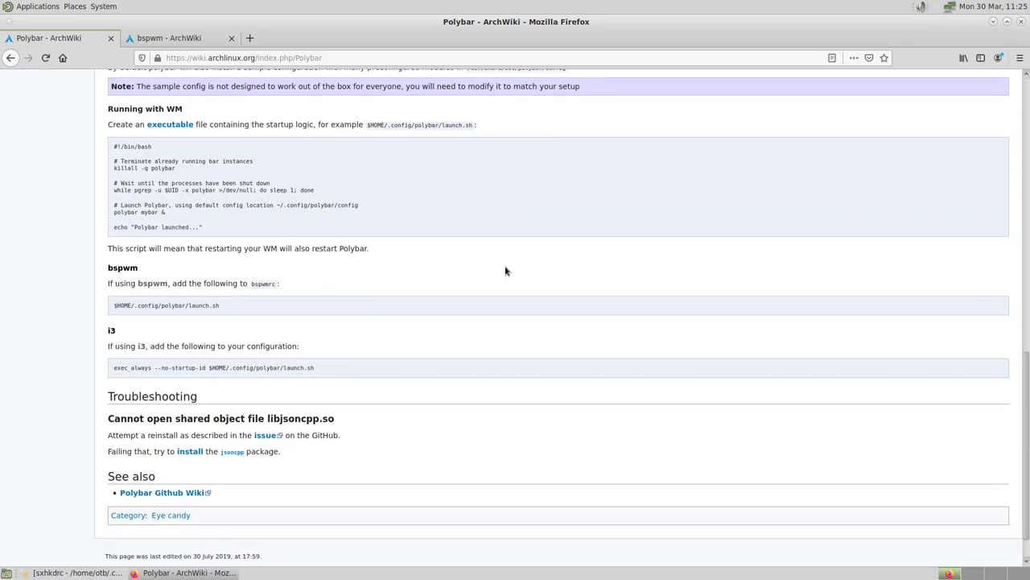
left_click_drag(113, 146, 357, 233)
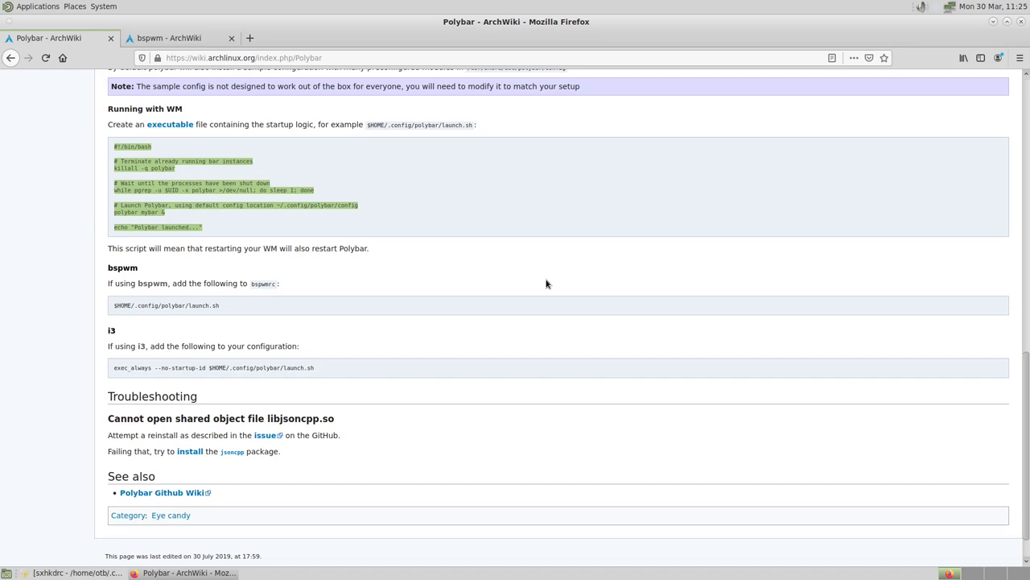
left_click(291, 221)
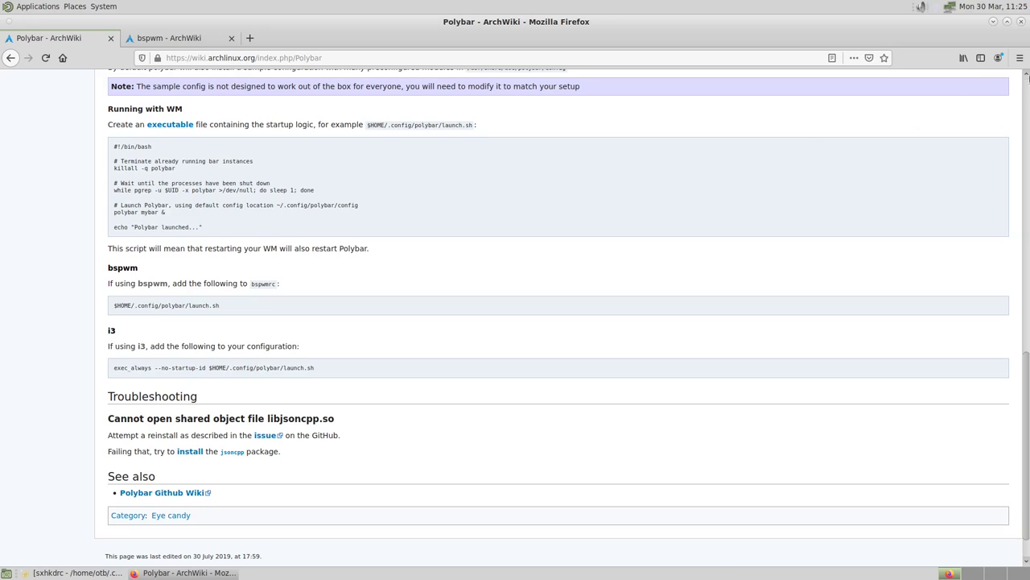
left_click(993, 22)
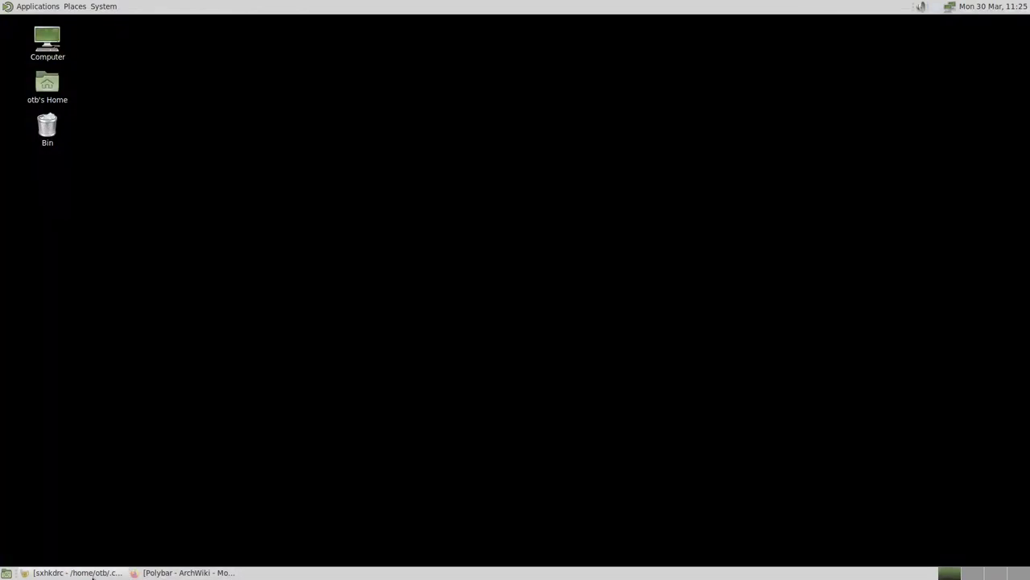
Step: Restore Geany, review bspwmrc's screen.sh and polybar launch lines, then show launch.sh
left_click(77, 573)
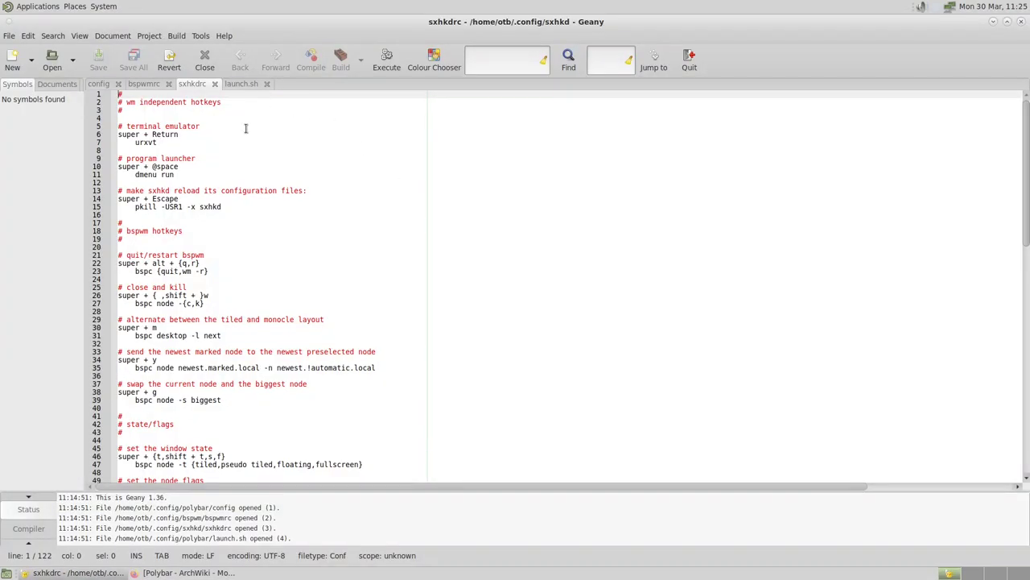
left_click(148, 87)
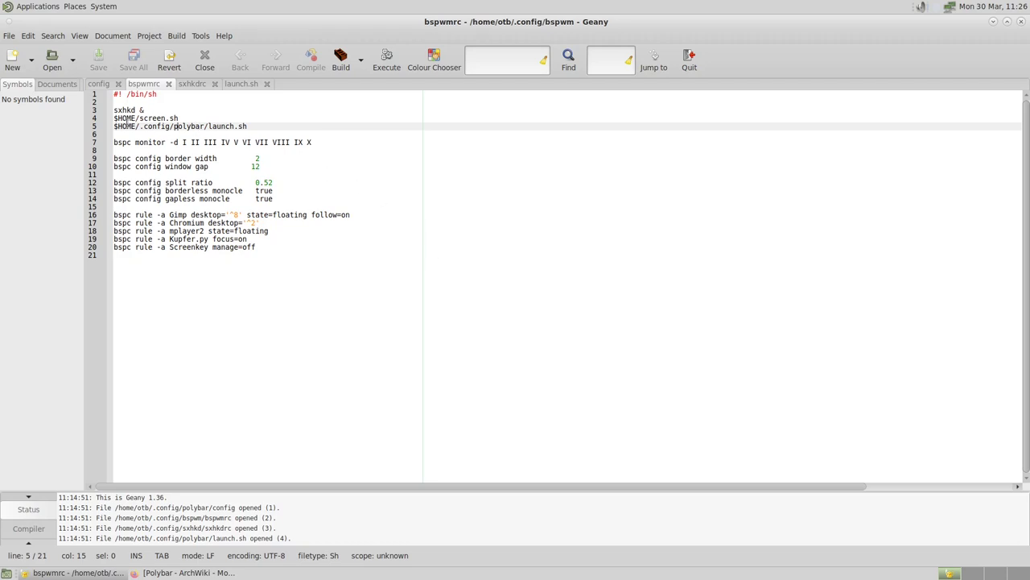
left_click_drag(114, 119, 256, 127)
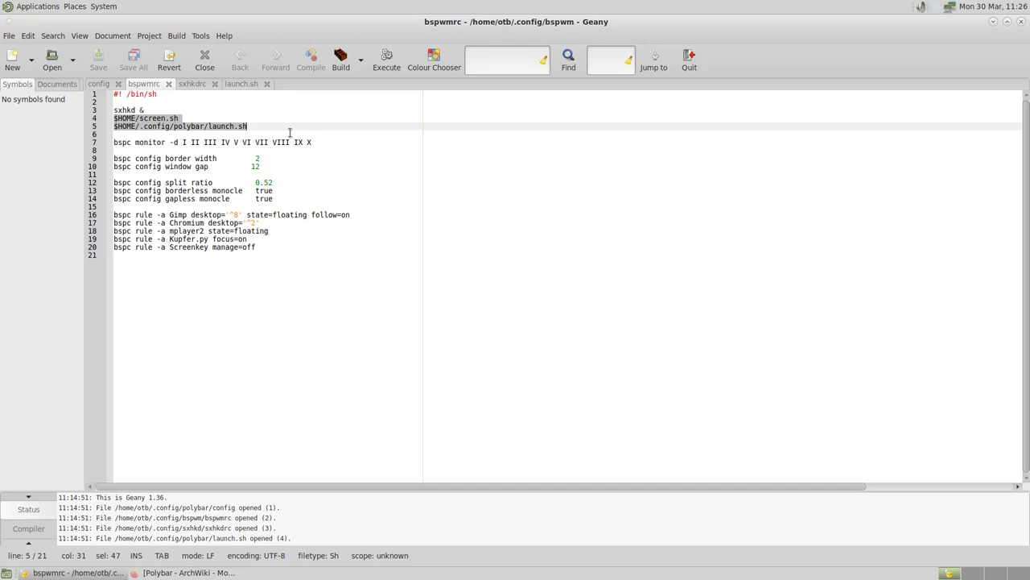
left_click(183, 120)
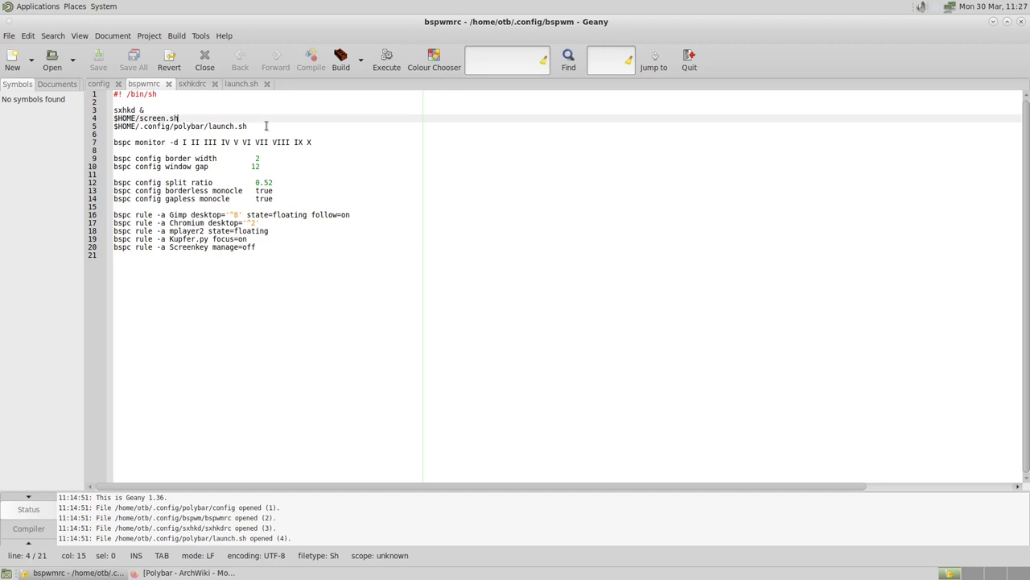
left_click(241, 83)
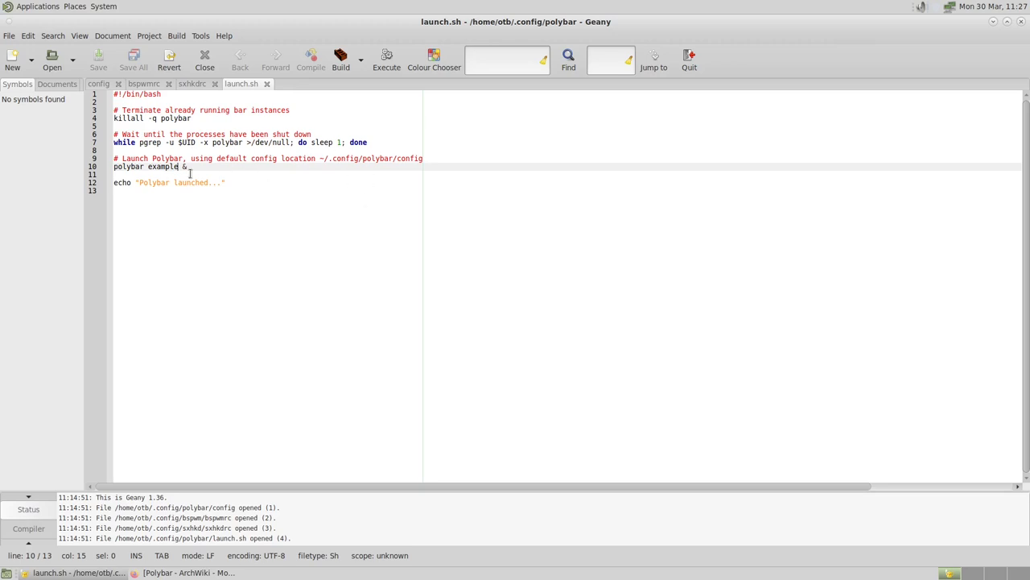
Step: Flip between the sxhkdrc and bspwmrc files in Geany, ending on sxhkdrc
left_click(190, 84)
left_click(152, 85)
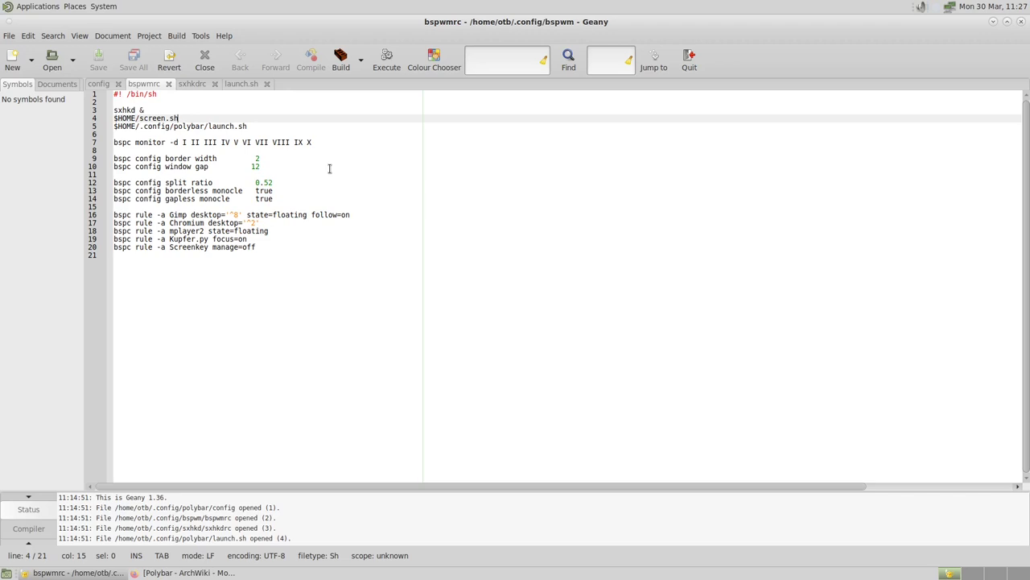
left_click(190, 85)
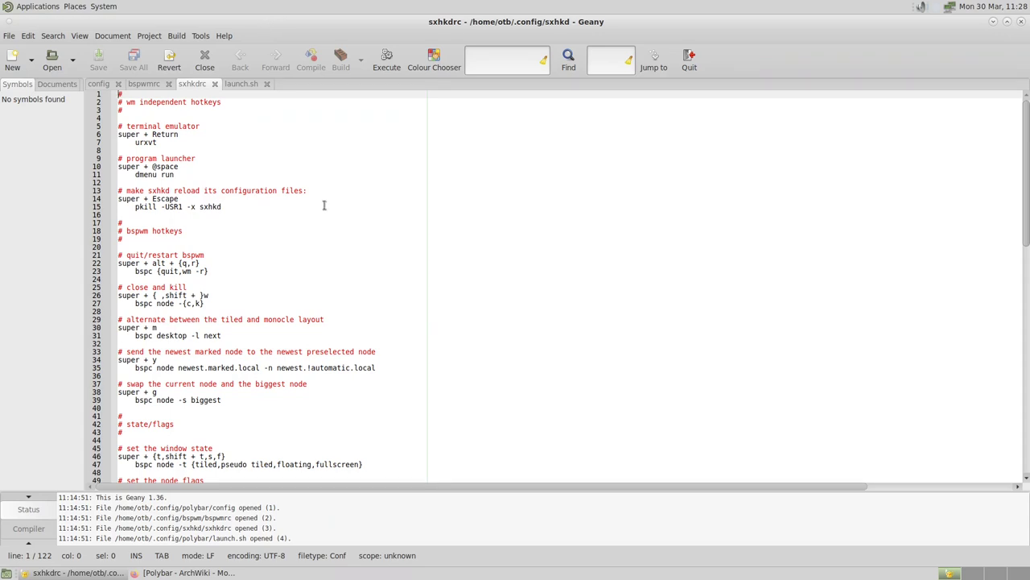
Step: Scroll through sxhkdrc, mark the super + Return urxvt binding, then show launch.sh
scroll(328, 205, "down", 15)
scroll(334, 199, "down", 6)
scroll(335, 198, "up", 20)
left_click(137, 142)
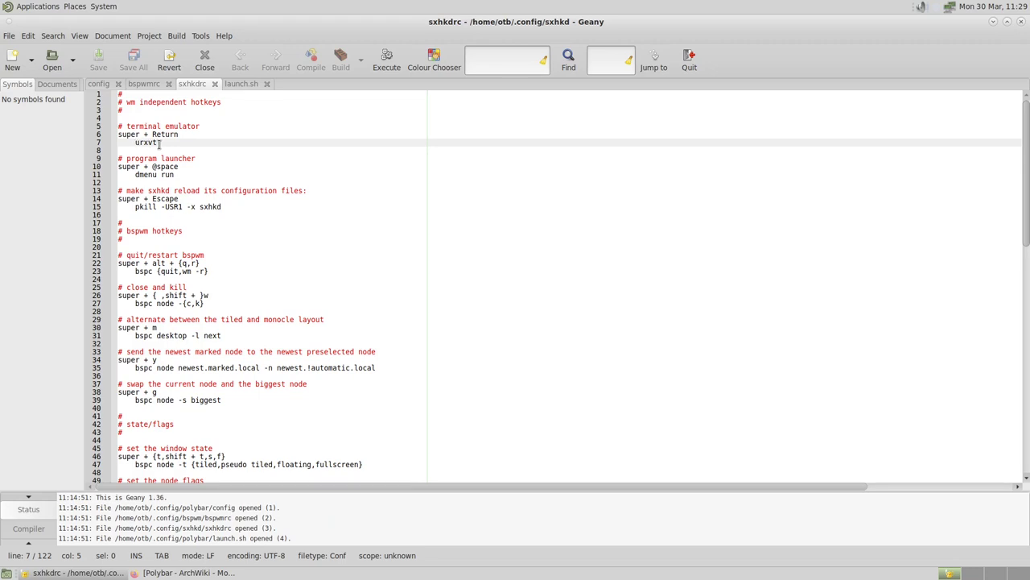
left_click(239, 84)
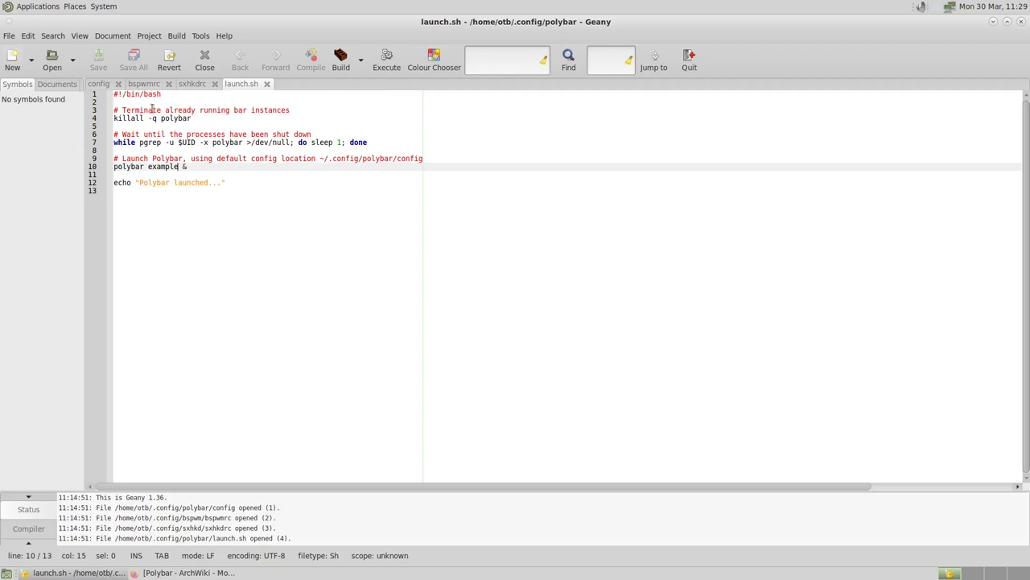
Step: Open the Polybar config file and scroll through its colors section
left_click(101, 84)
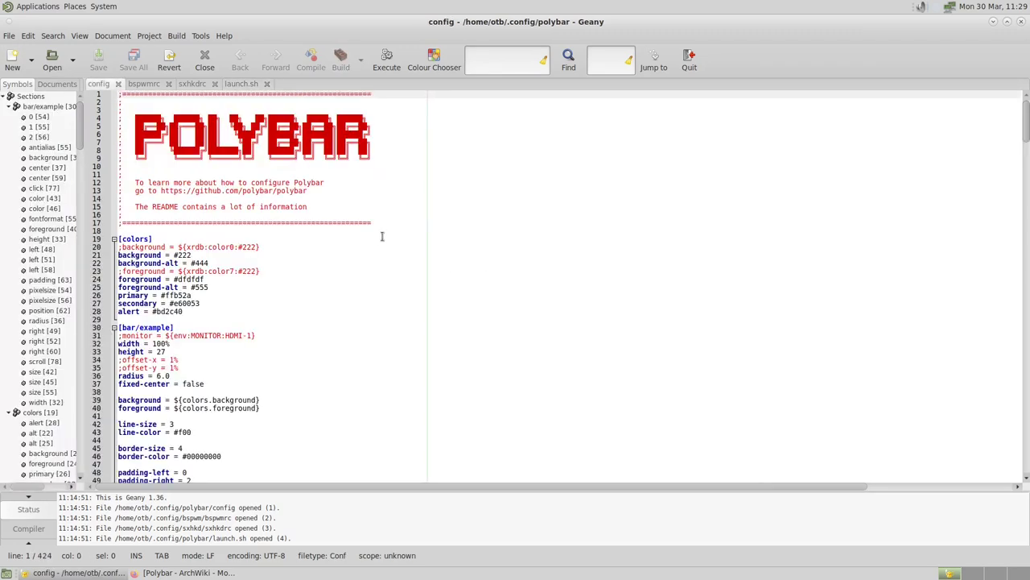
scroll(381, 235, "down", 20)
scroll(368, 250, "up", 8)
scroll(368, 249, "up", 20)
scroll(359, 246, "down", 20)
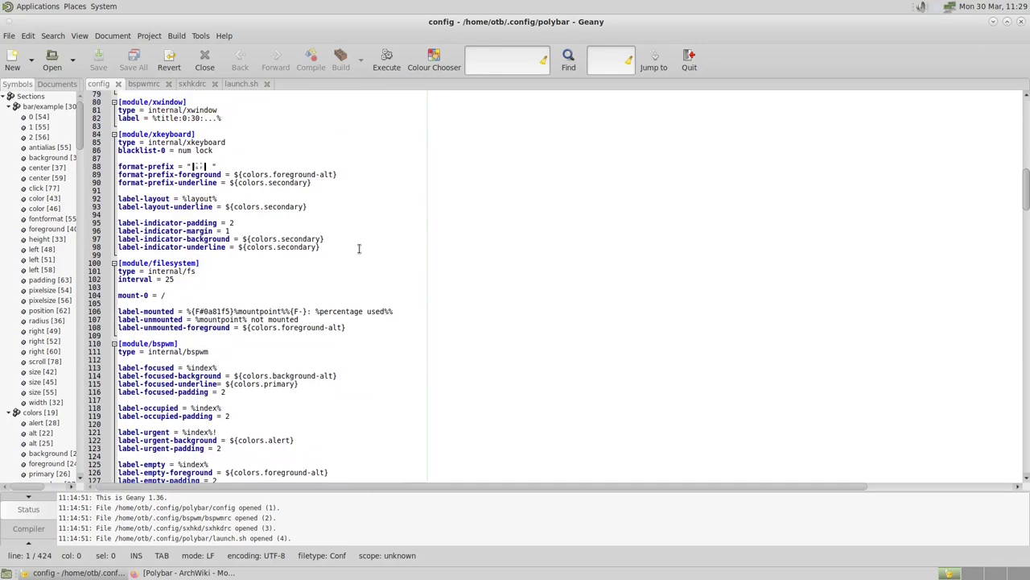
scroll(359, 252, "down", 20)
scroll(360, 247, "up", 20)
scroll(360, 248, "up", 20)
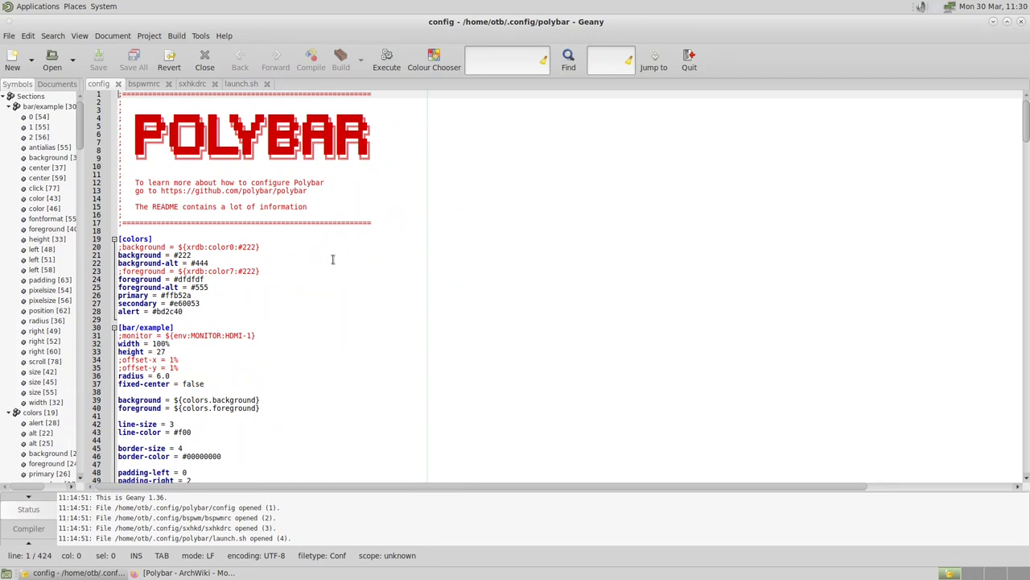
scroll(326, 264, "down", 3)
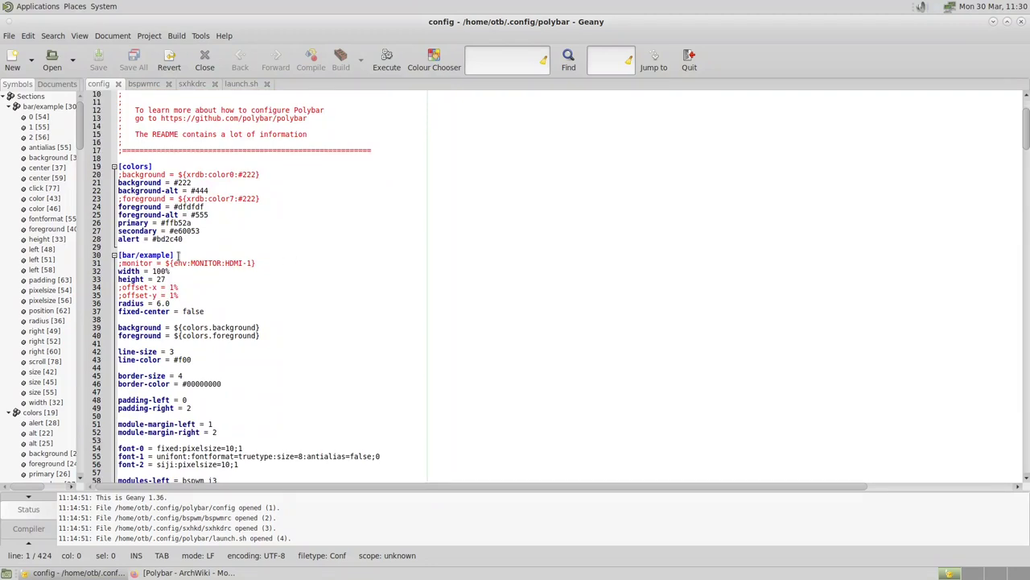
Step: Highlight the [bar/example] section header, then return to launch.sh
left_click_drag(176, 254, 118, 254)
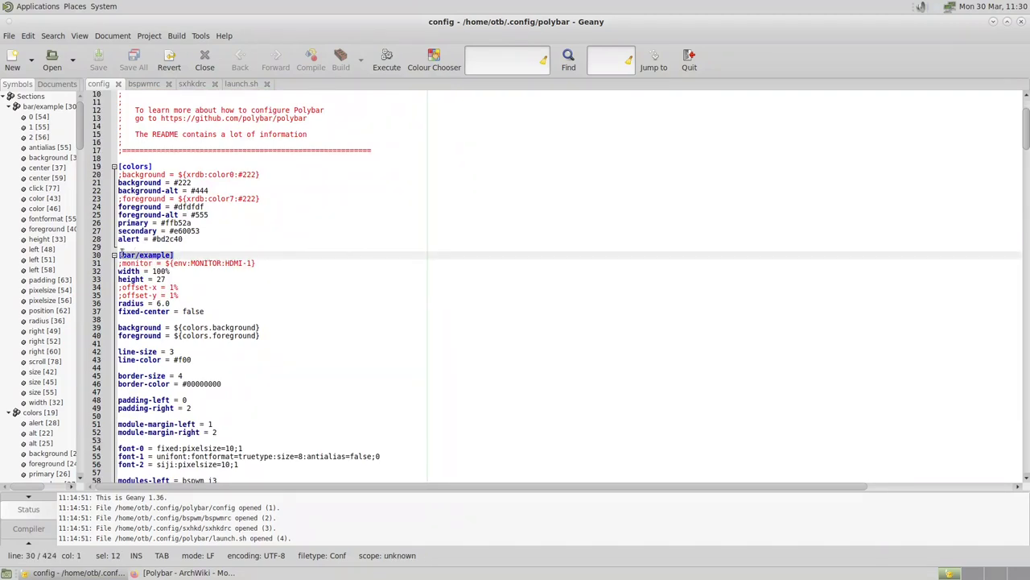
left_click(198, 240)
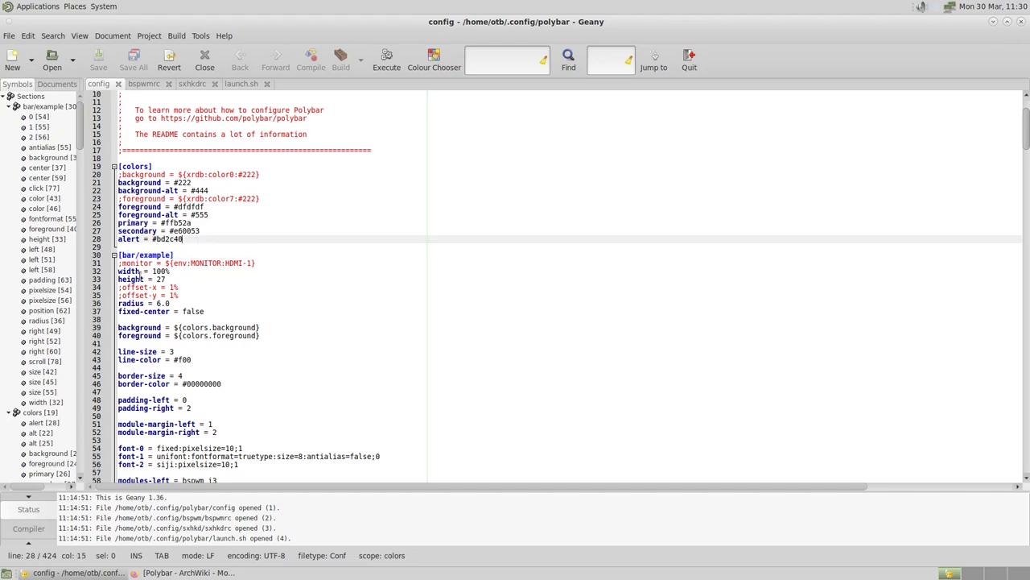
left_click(233, 84)
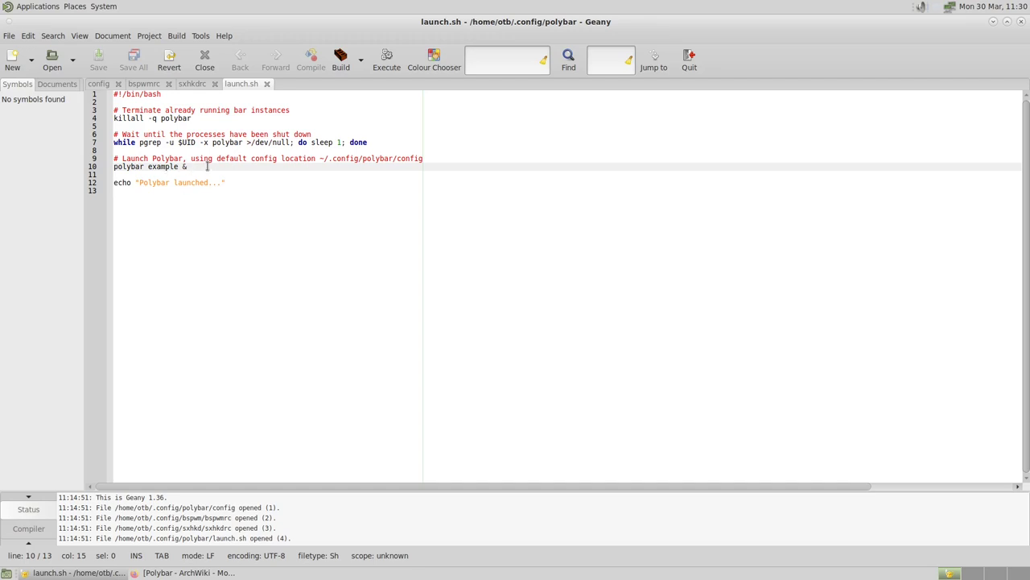
Step: Close the Geany editor window
left_click(1022, 23)
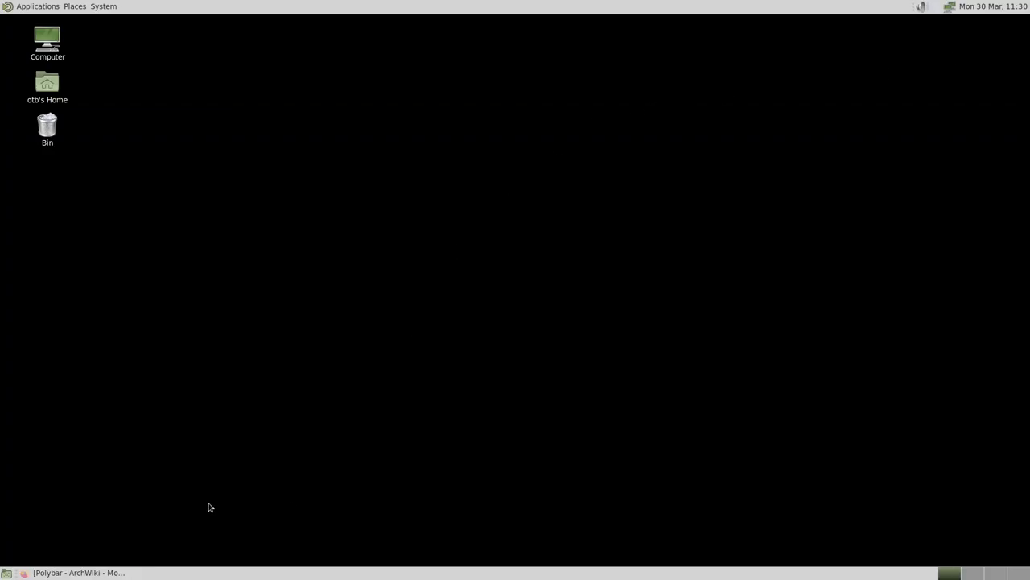
Step: Quit Firefox with both ArchWiki tabs closed, then log out via System > Log Out
left_click(74, 573)
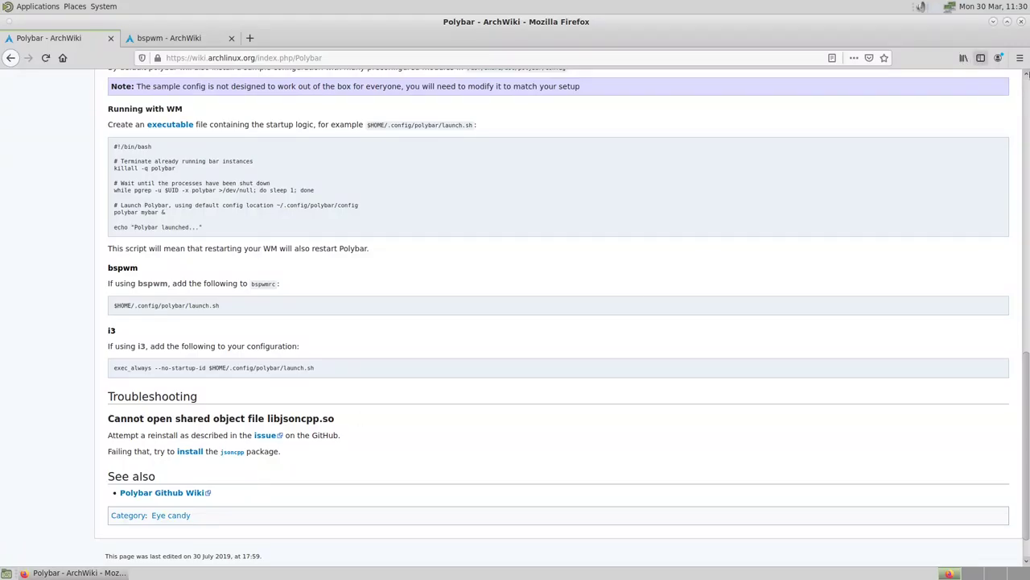
left_click(1019, 23)
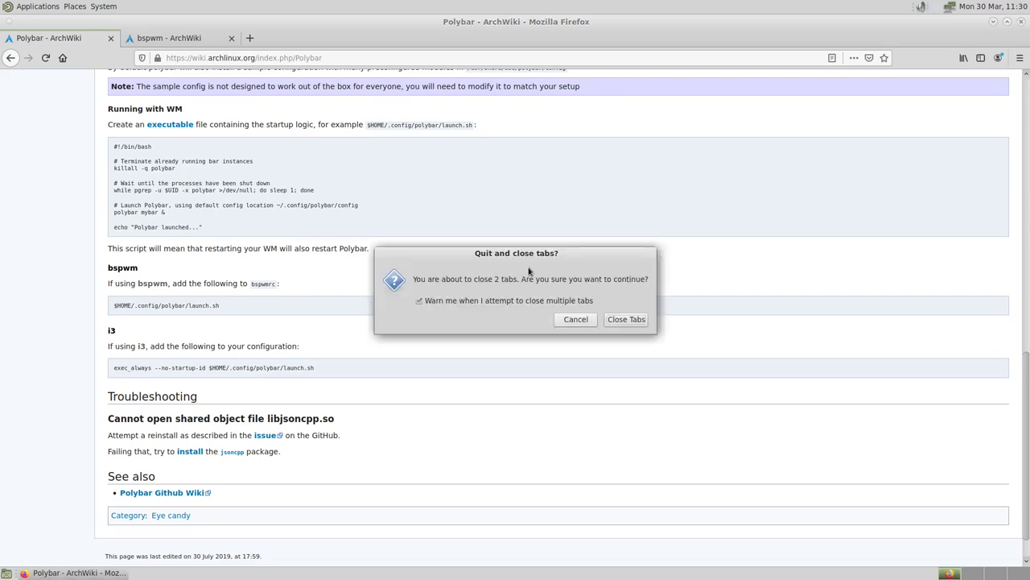
left_click(616, 319)
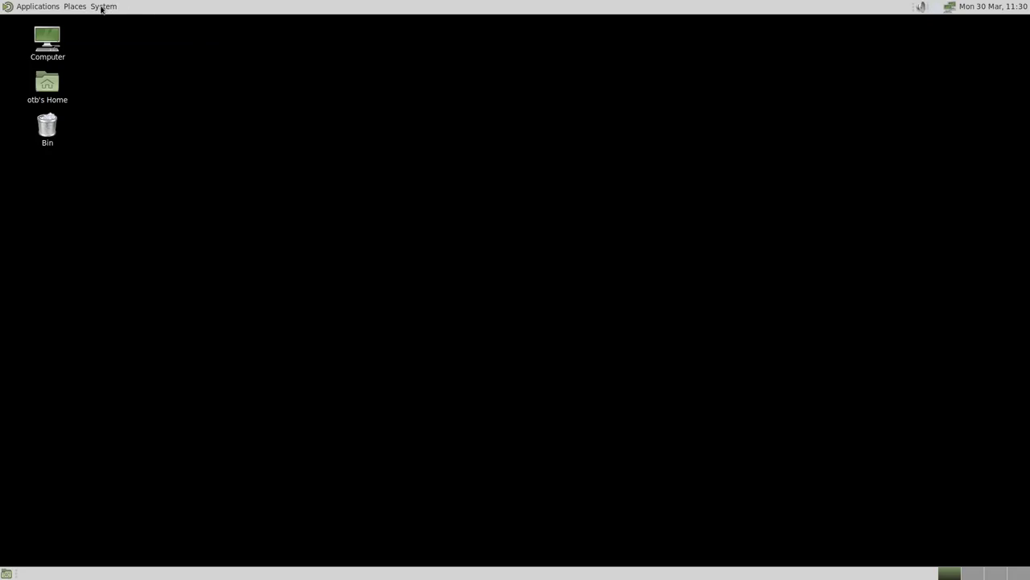
left_click(103, 8)
left_click(137, 119)
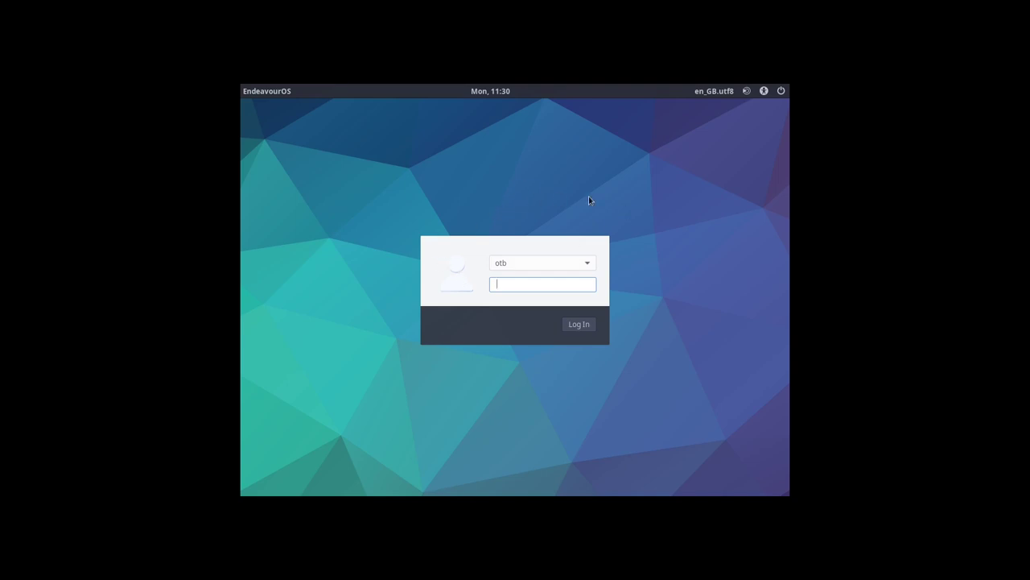
Step: Select the bspwm session in LightDM and log in with the account password
left_click(749, 91)
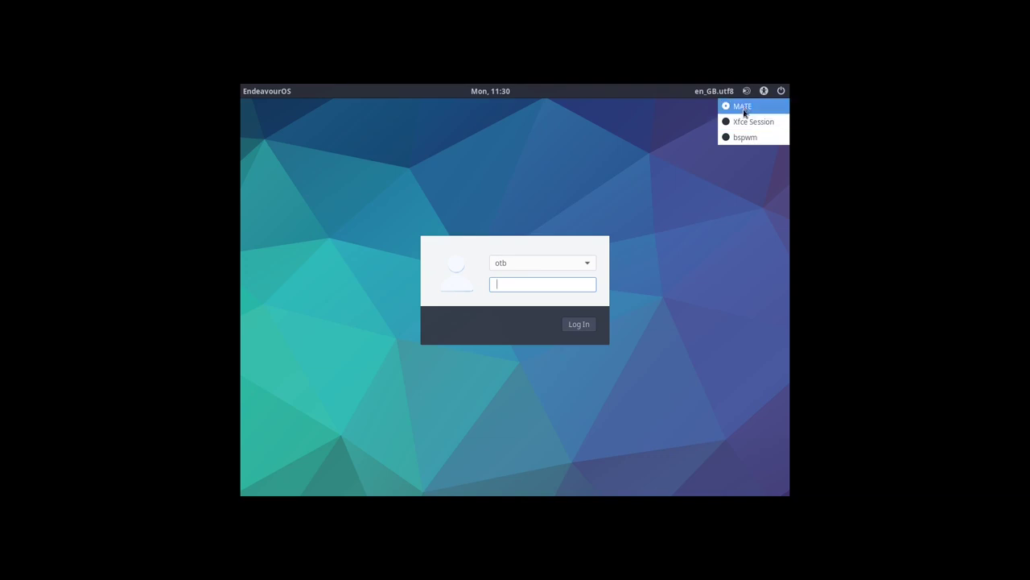
left_click(737, 137)
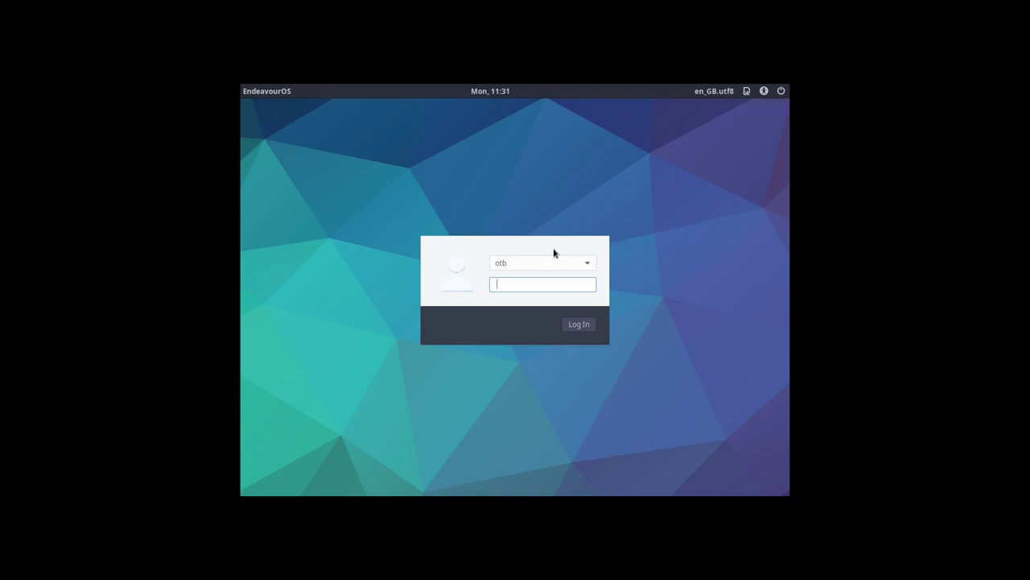
type("••••••")
key("Return")
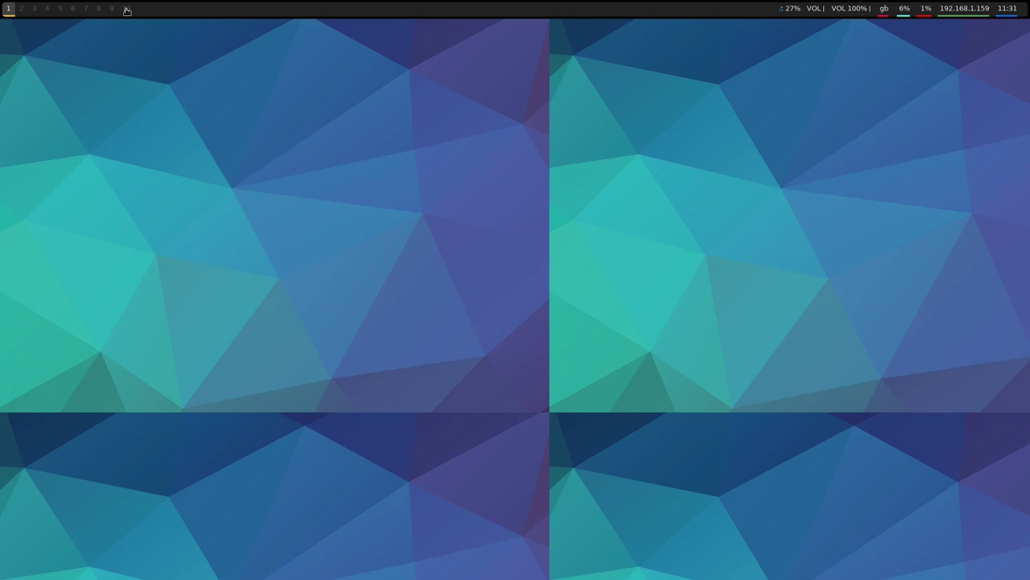
Step: Cycle through workspaces 2–5, return to workspace 1, and postpone the Arch news prompt with Later
left_click(21, 14)
left_click(34, 13)
left_click(52, 14)
left_click(59, 13)
left_click(7, 12)
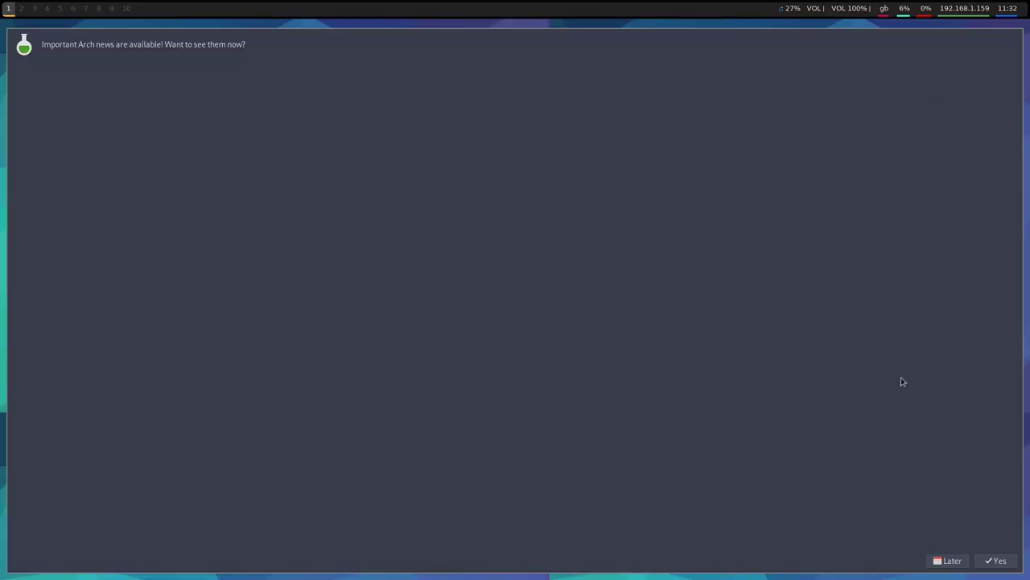
left_click(957, 561)
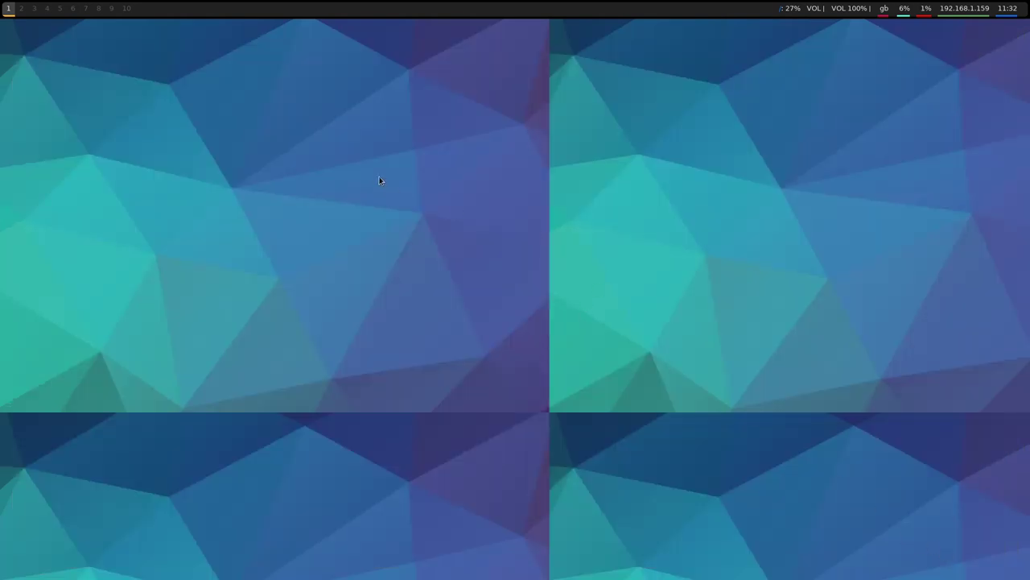
key("super+Return")
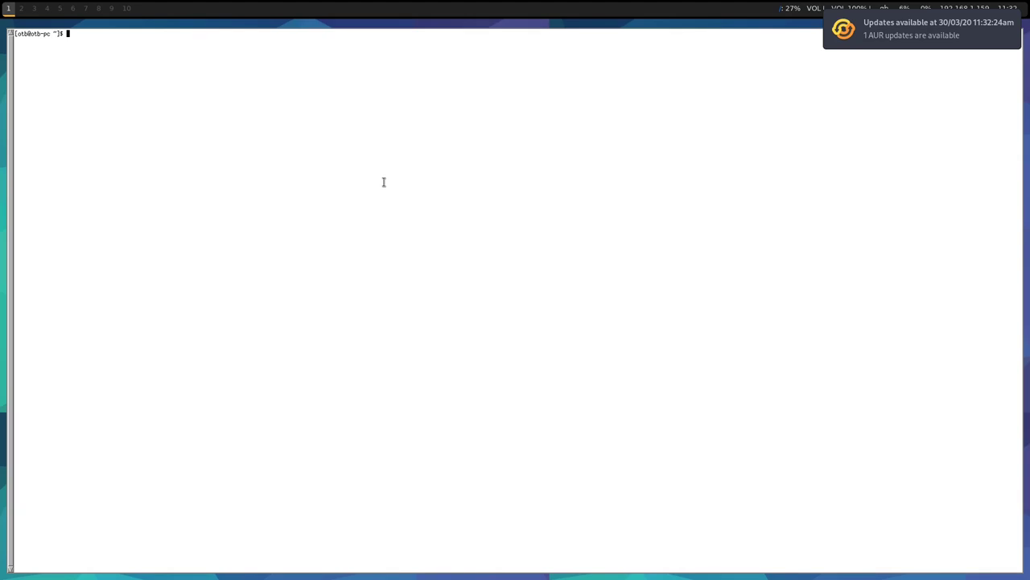
key("super+Return")
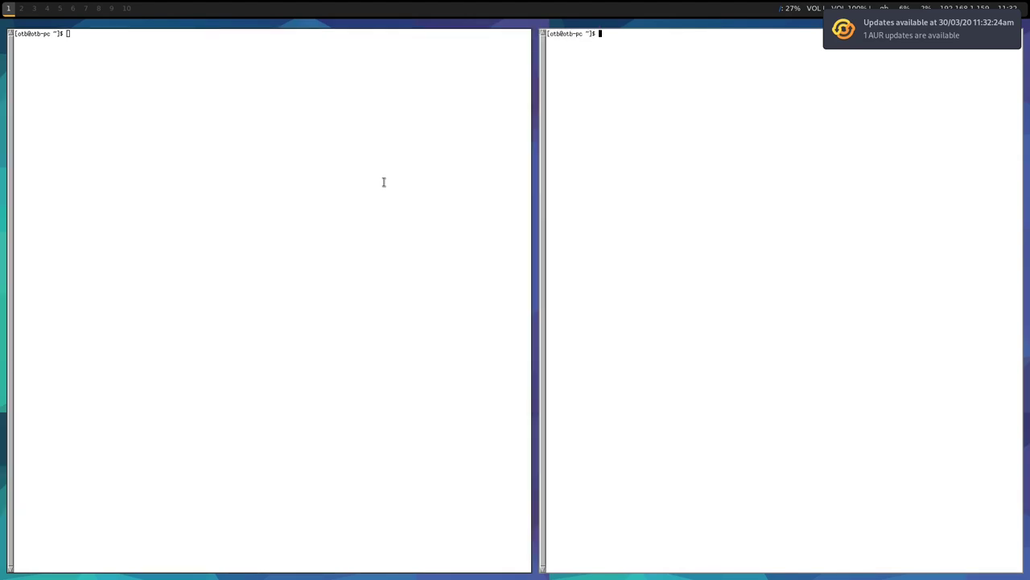
key("super+Return")
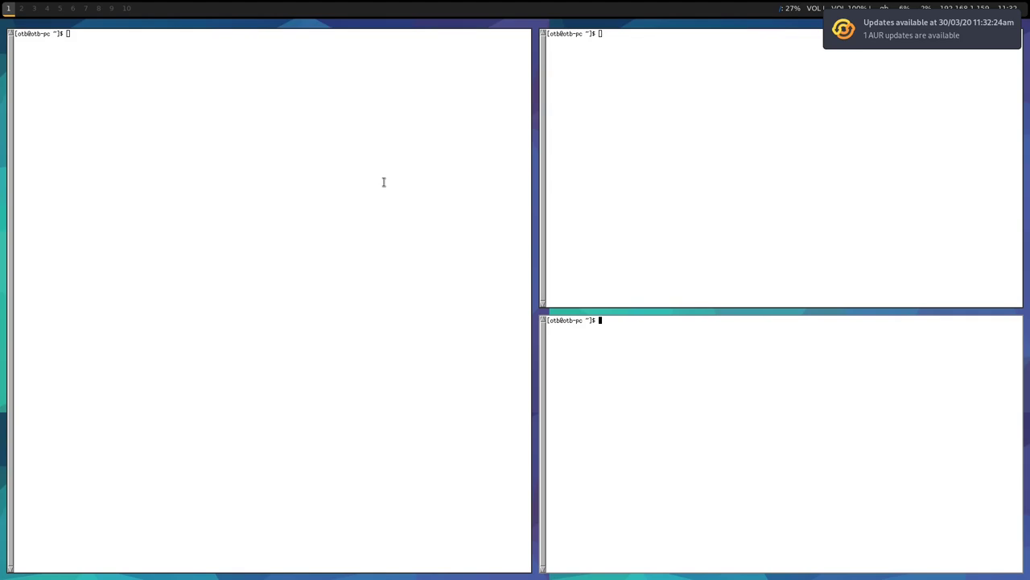
key("super+shift+q")
key("super+shift+q")
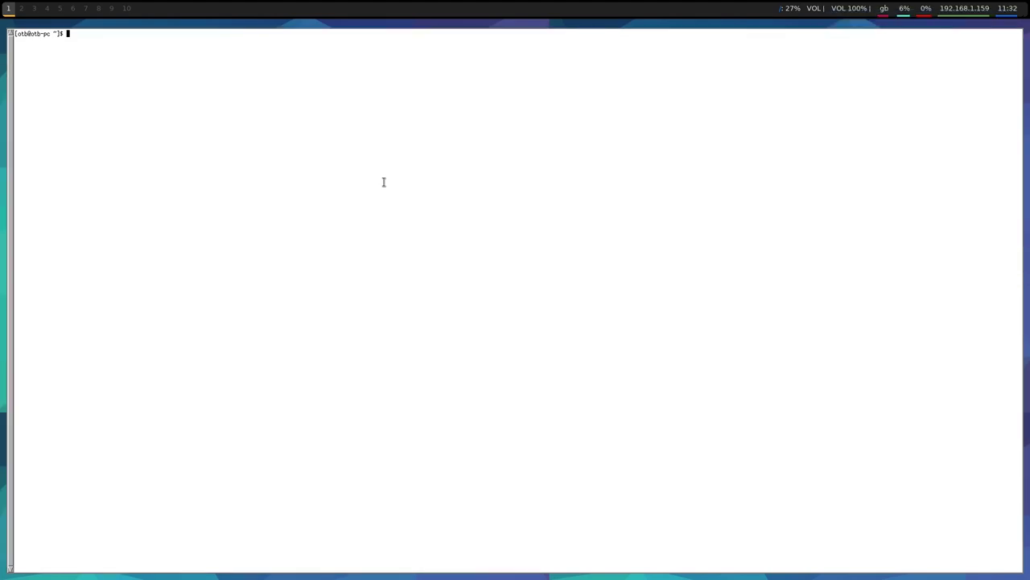
key("super+shift+q")
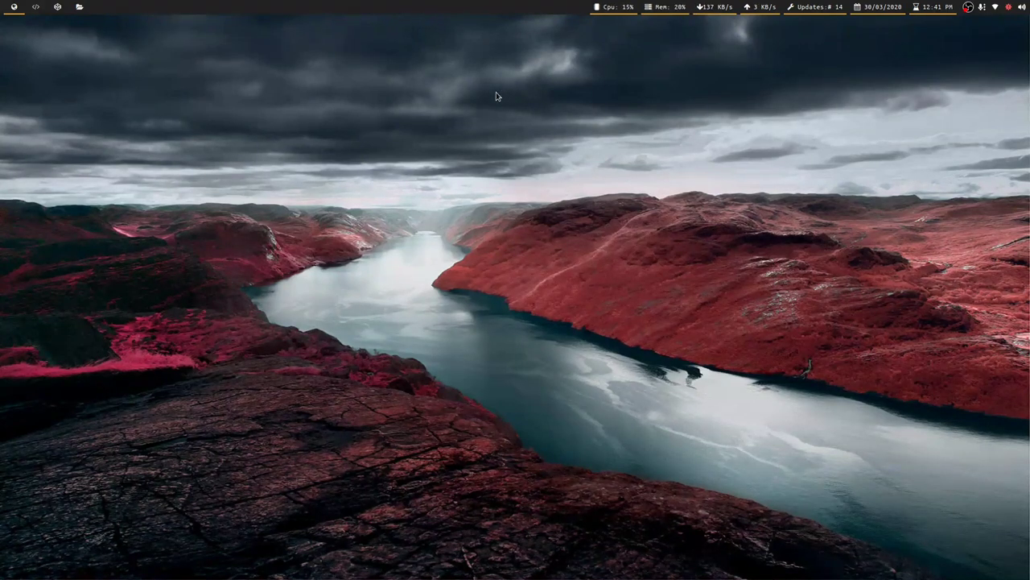
Step: Open Terminator from the polybar terminal icon, showing the printed bspwmrc contents
left_click(41, 10)
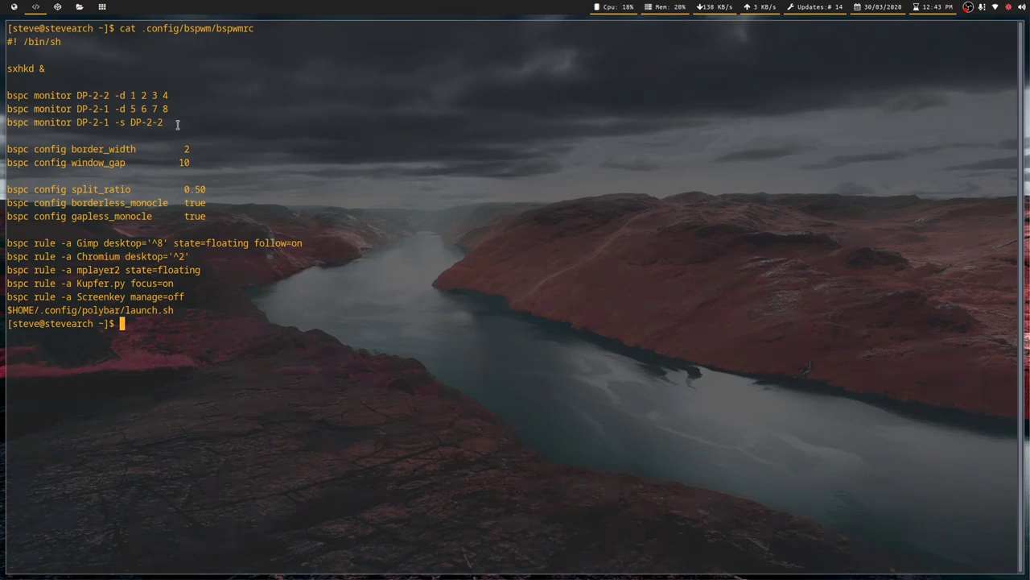
double_click(133, 122)
left_click_drag(133, 123, 6, 122)
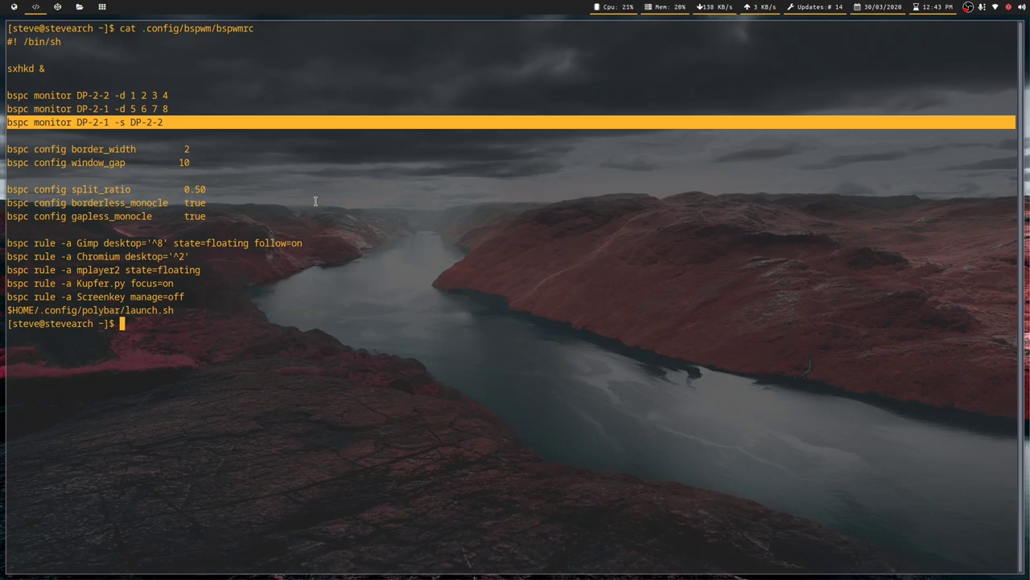
left_click(185, 307)
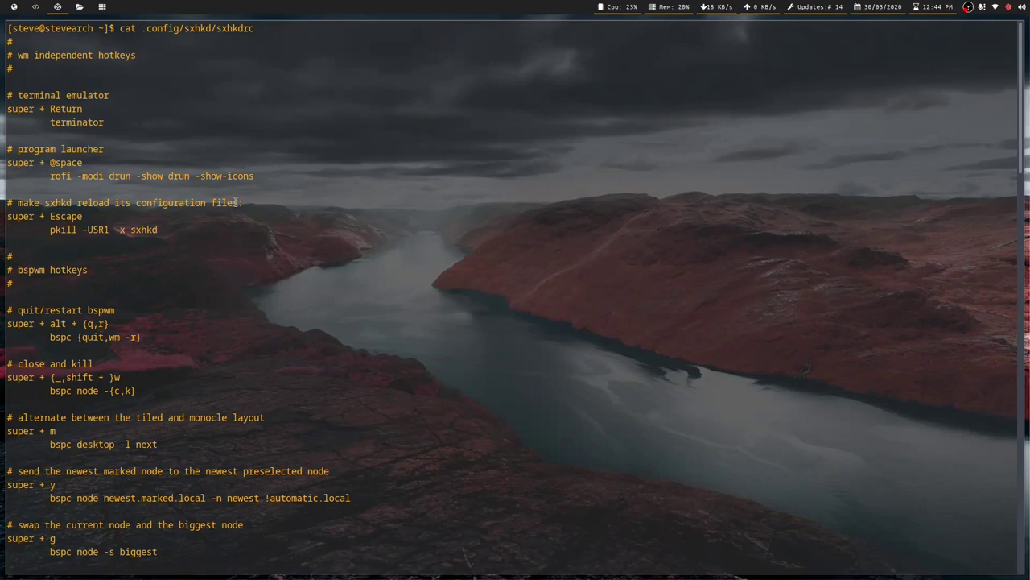
Step: Scroll to the end of sxhkdrc, then switch to the workspace showing run.bspwm
scroll(234, 202, "down", 7)
scroll(233, 202, "down", 20)
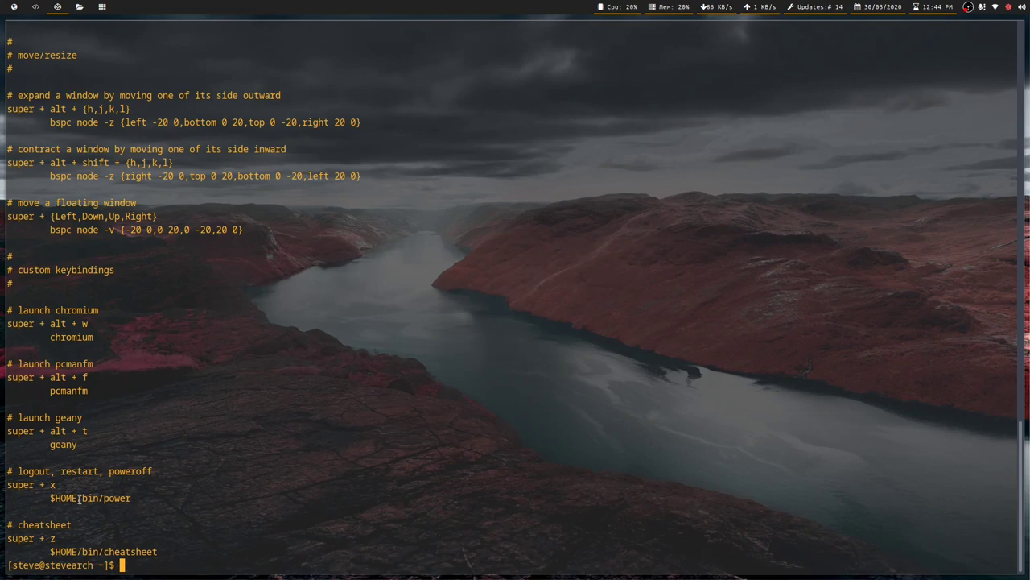
left_click(80, 6)
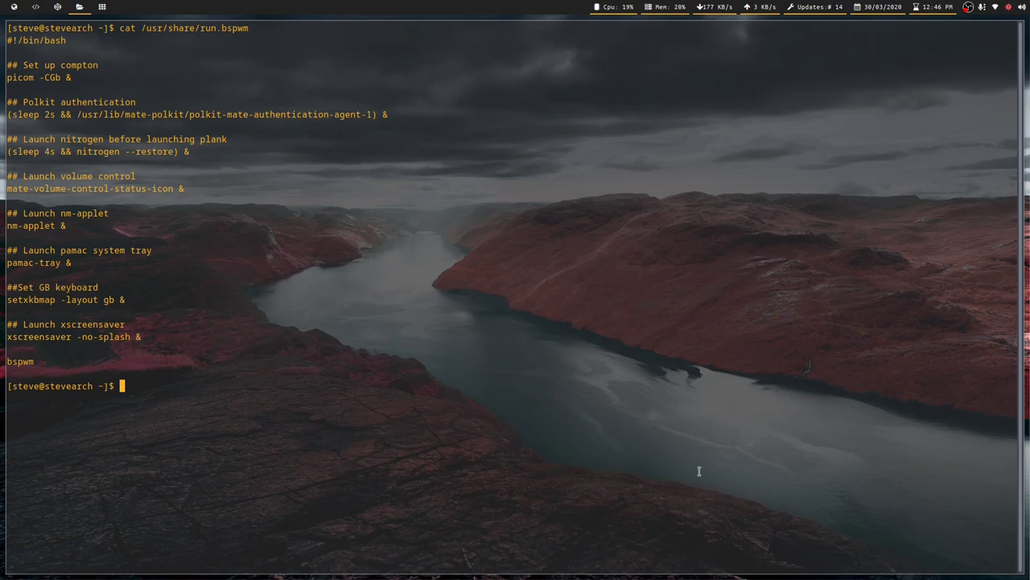
Step: Clear the screen and cd into /usr/share/xsessions using Tab completion
type("clear")
key("Return")
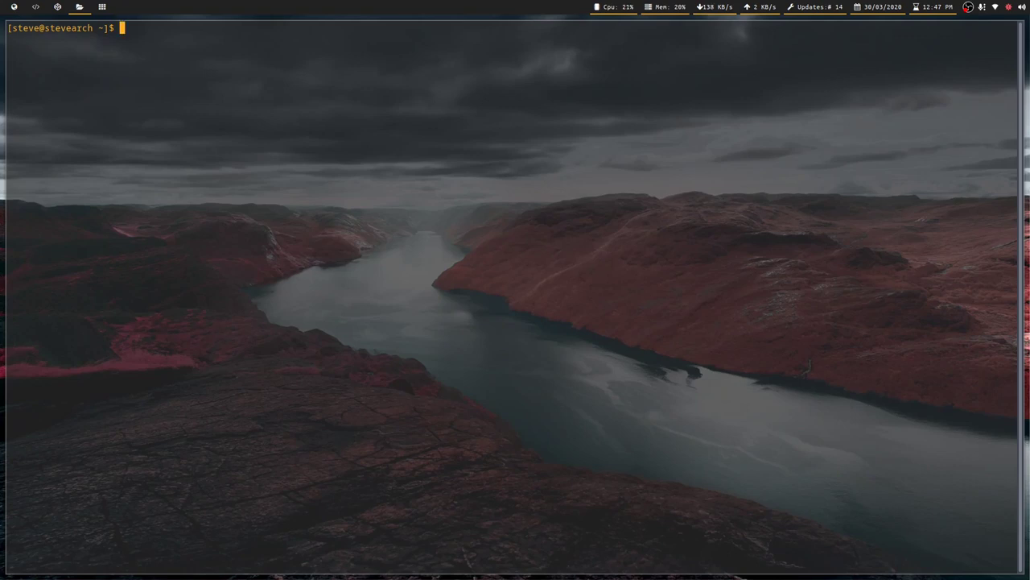
type("cd /sr/shar")
key("BackSpace")
key("BackSpace")
key("BackSpace")
key("BackSpace")
key("BackSpace")
key("BackSpace")
key("BackSpace")
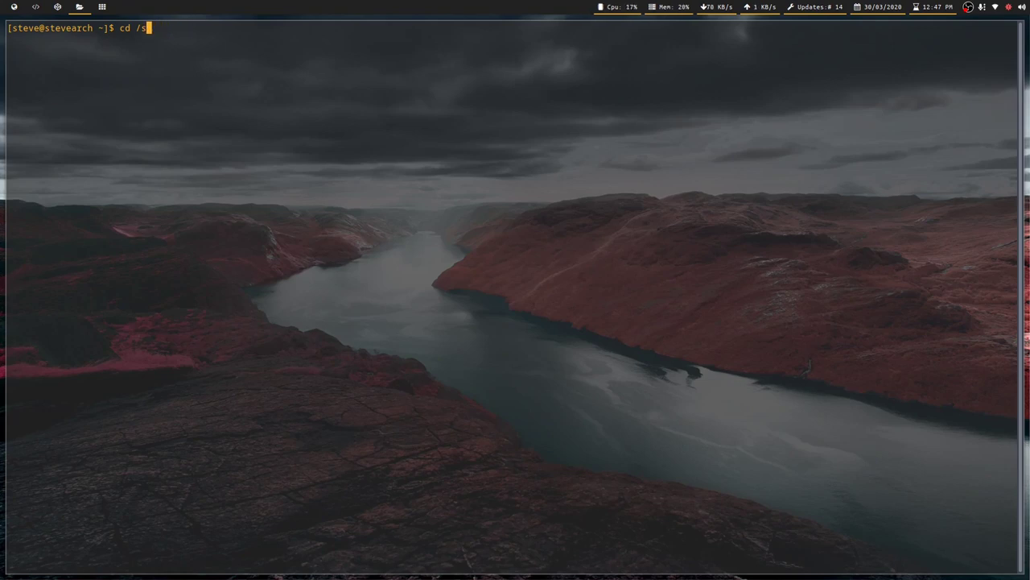
type("usr/sh")
key("Tab")
type("xs")
key("Tab")
key("Tab")
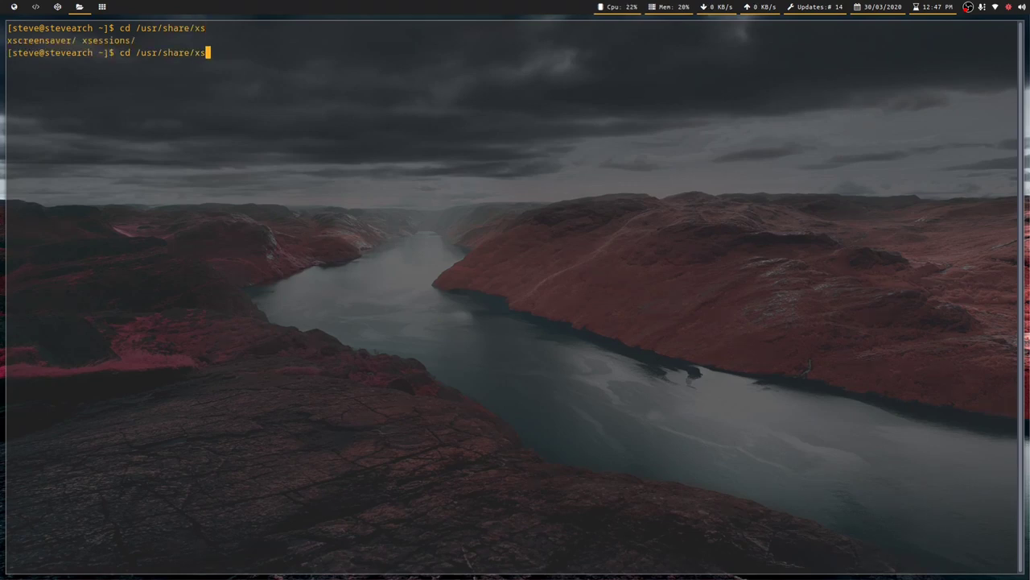
type("ess")
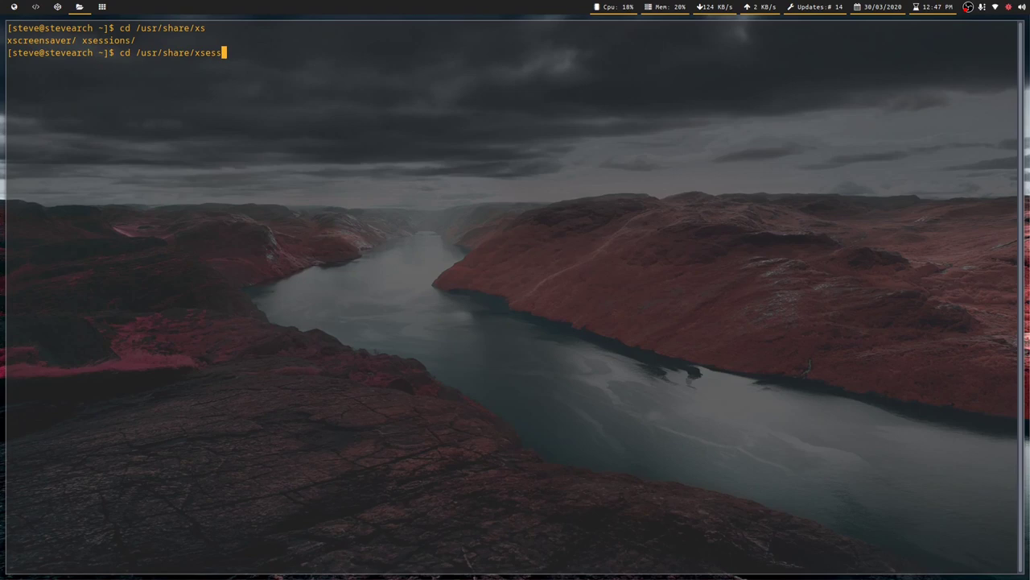
key("Tab")
type("bsm")
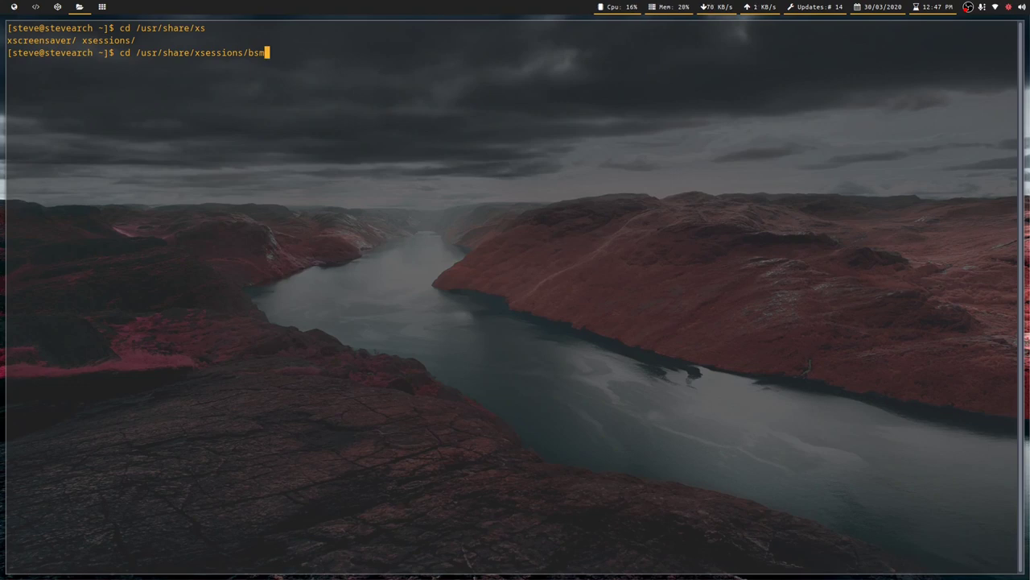
key("BackSpace")
type("pwm")
key("BackSpace")
key("BackSpace")
key("BackSpace")
key("BackSpace")
key("BackSpace")
key("Return")
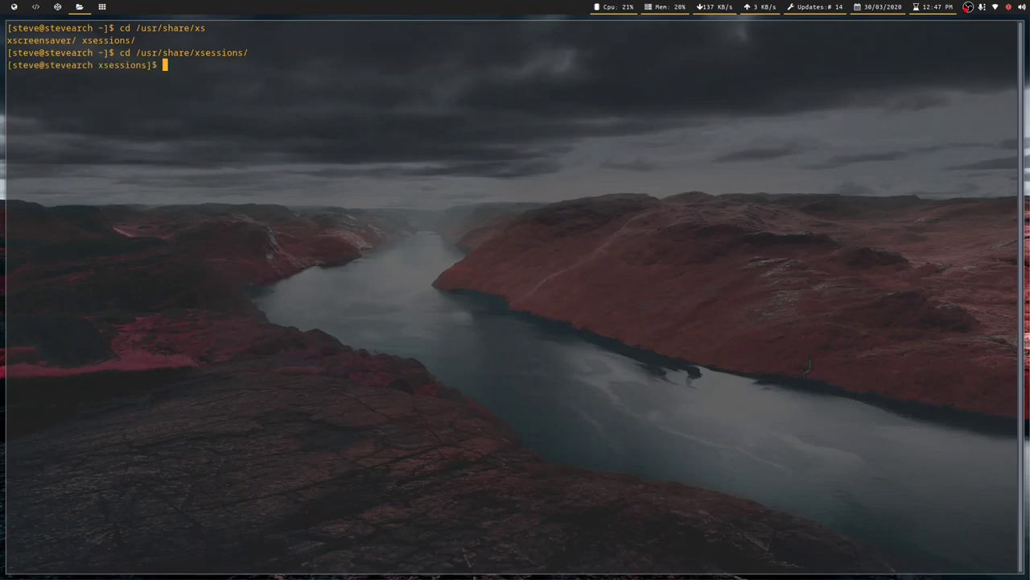
Step: List the session files with ls and Tab-complete the command cat bspwm.desktop
type("ls")
key("Return")
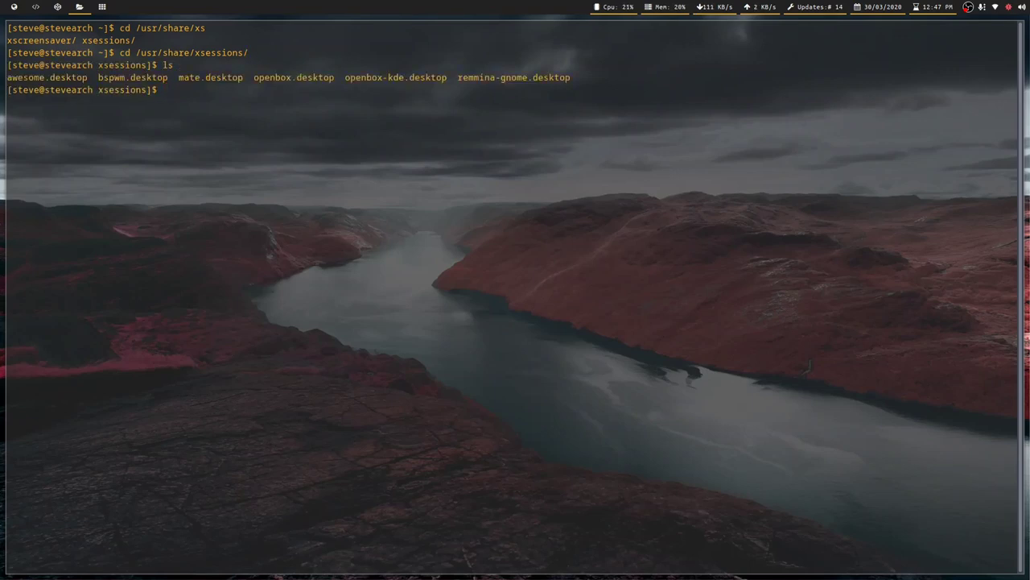
type("cat ")
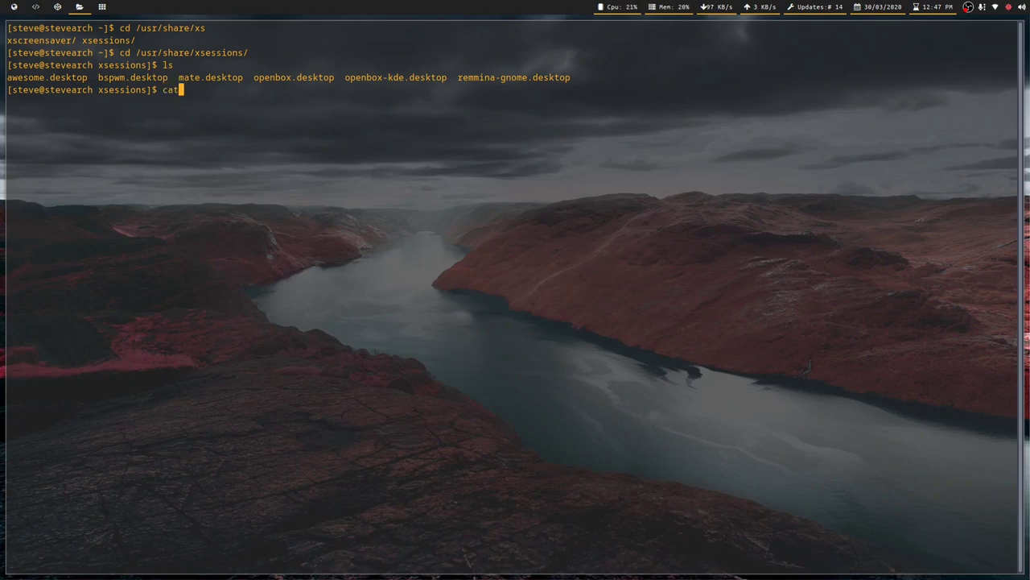
type("b")
key("Tab")
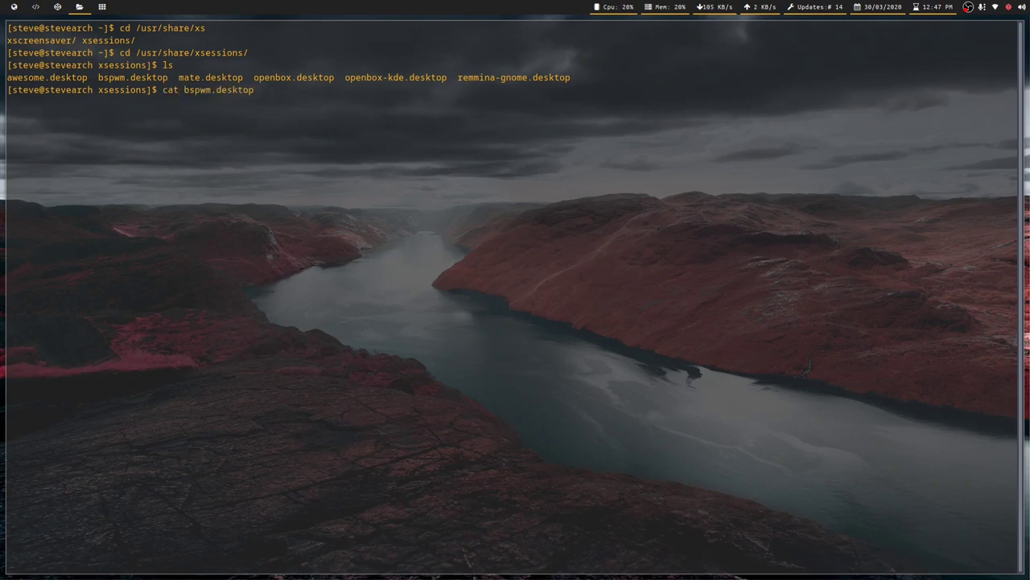
Step: Print bspwm.desktop, revealing its Exec=/usr/share/run.bspwm line
key("Return")
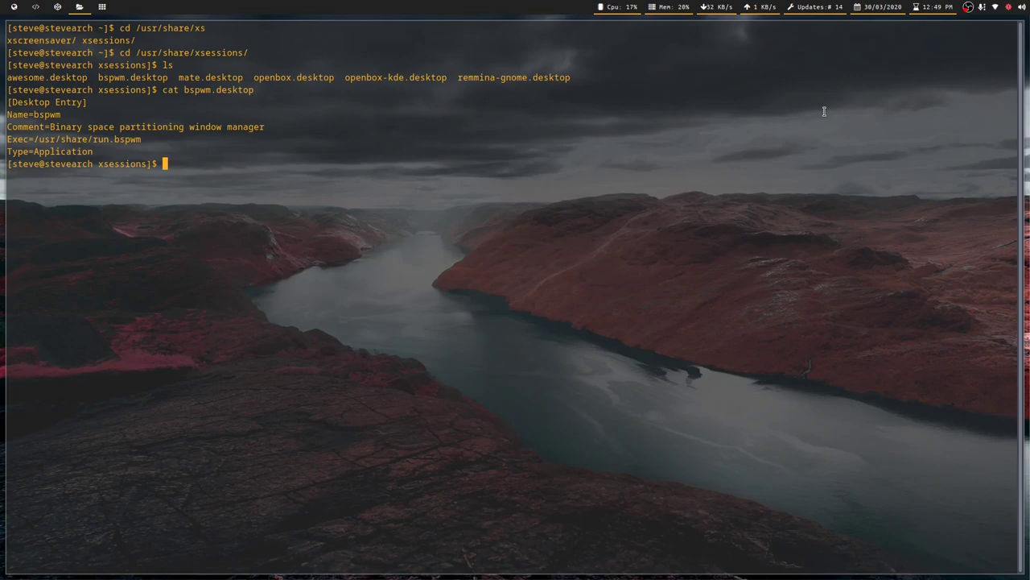
Step: Clear the screen and change into ~/.config/polybar
type("clear")
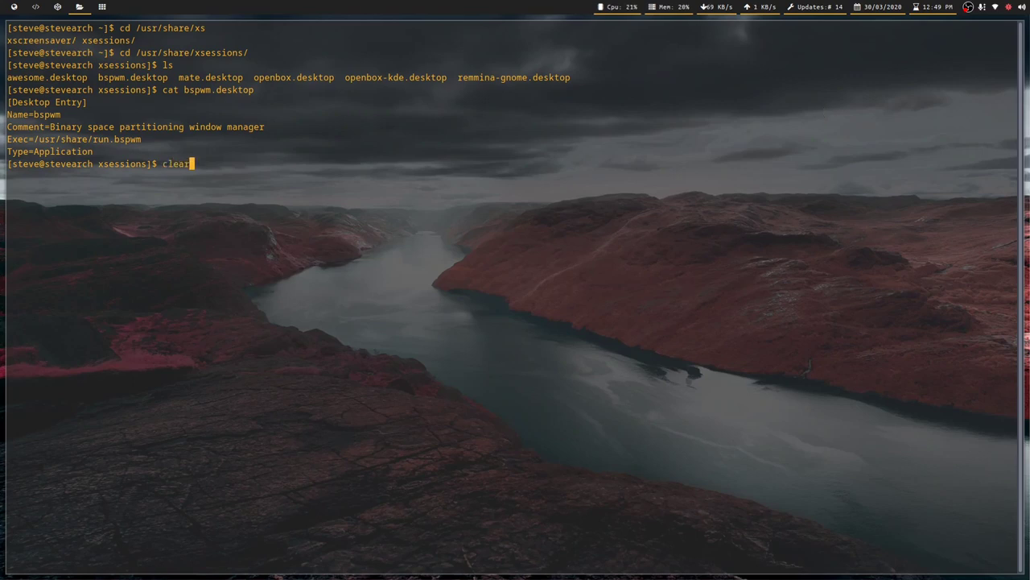
key("Return")
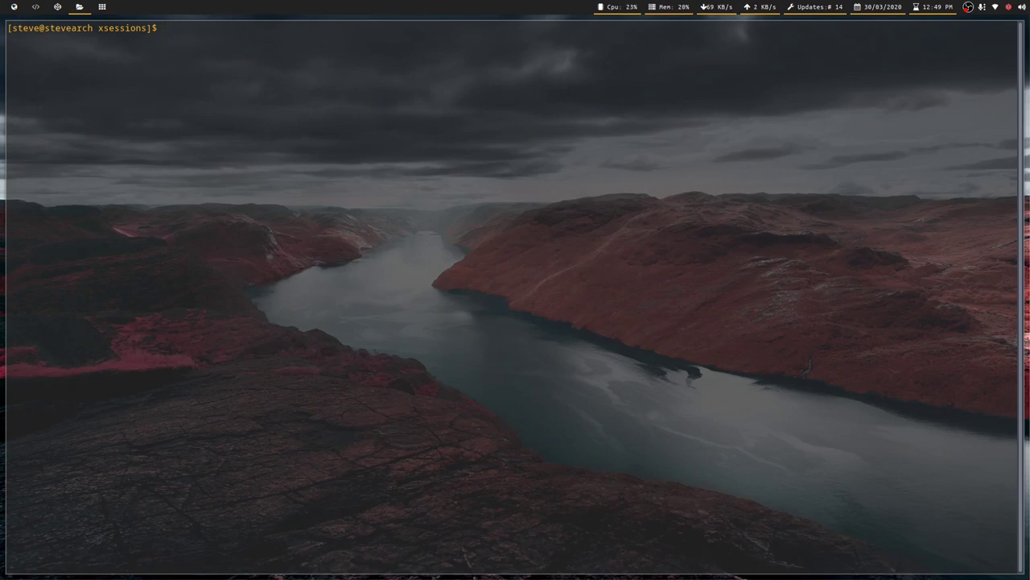
type("cd .c")
key("BackSpace")
key("BackSpace")
key("BackSpace")
key("Return")
type("cd .co")
key("Tab")
type("po")
key("Tab")
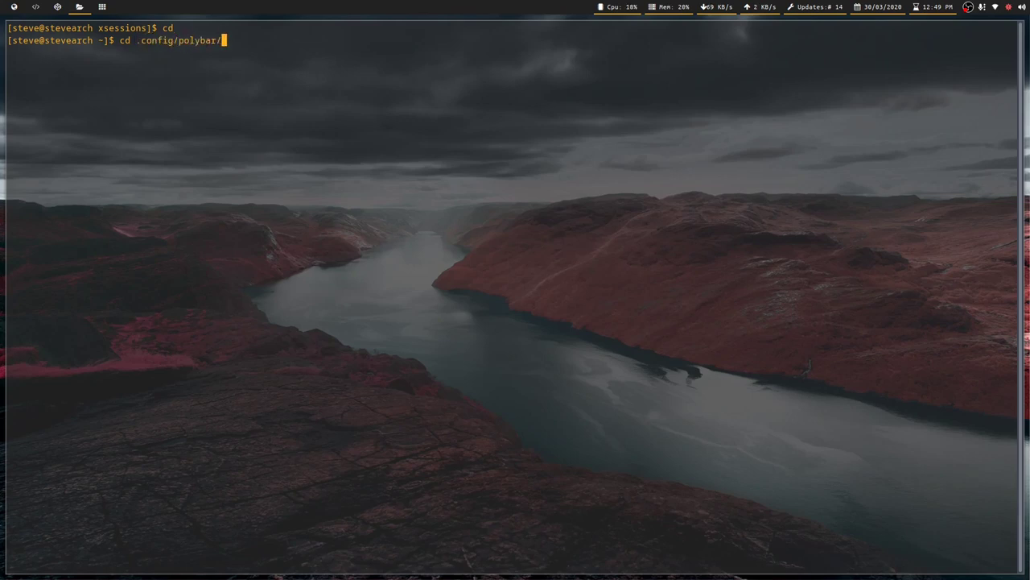
key("Return")
Step: Print the polybar config with cat, scroll through it, then exit the terminal
type("cat")
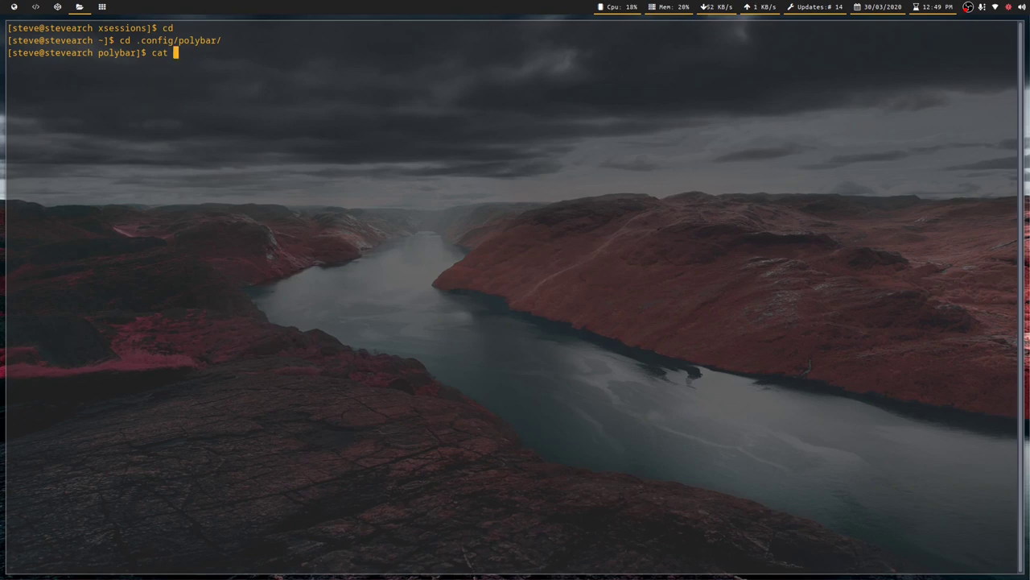
type(" config")
key("Return")
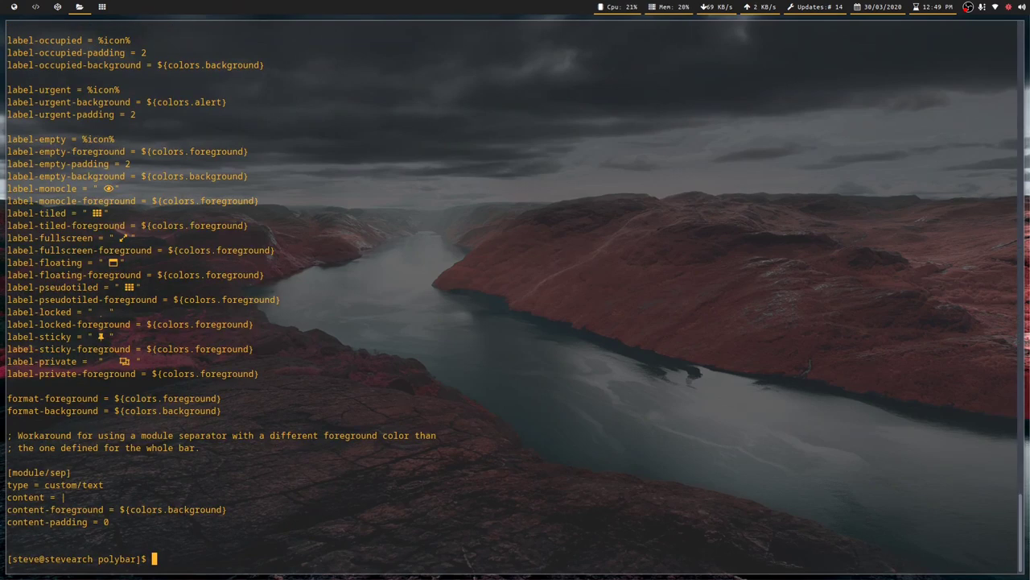
scroll(309, 149, "up", 20)
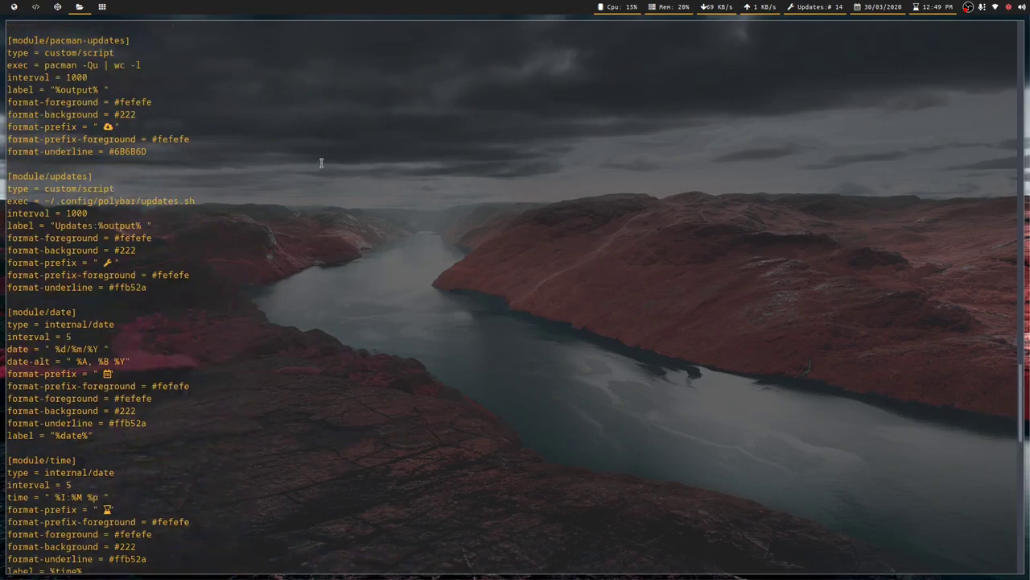
scroll(309, 150, "up", 20)
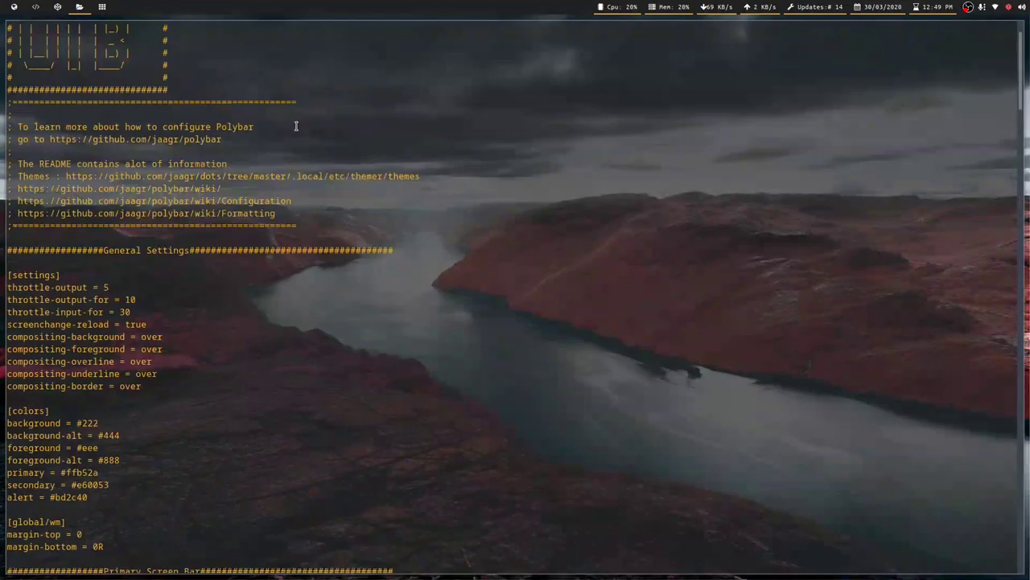
scroll(349, 251, "down", 5)
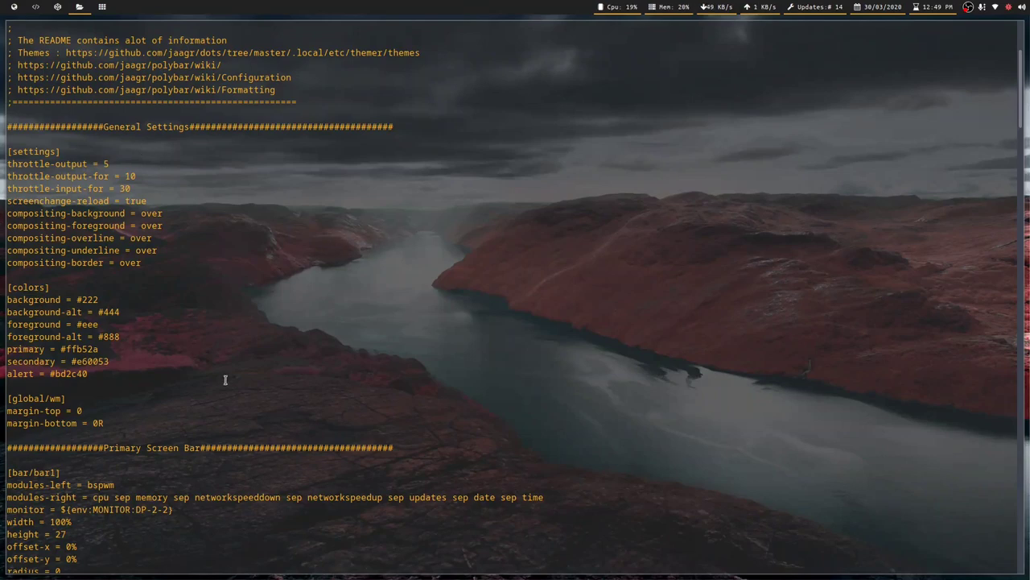
scroll(350, 205, "down", 7)
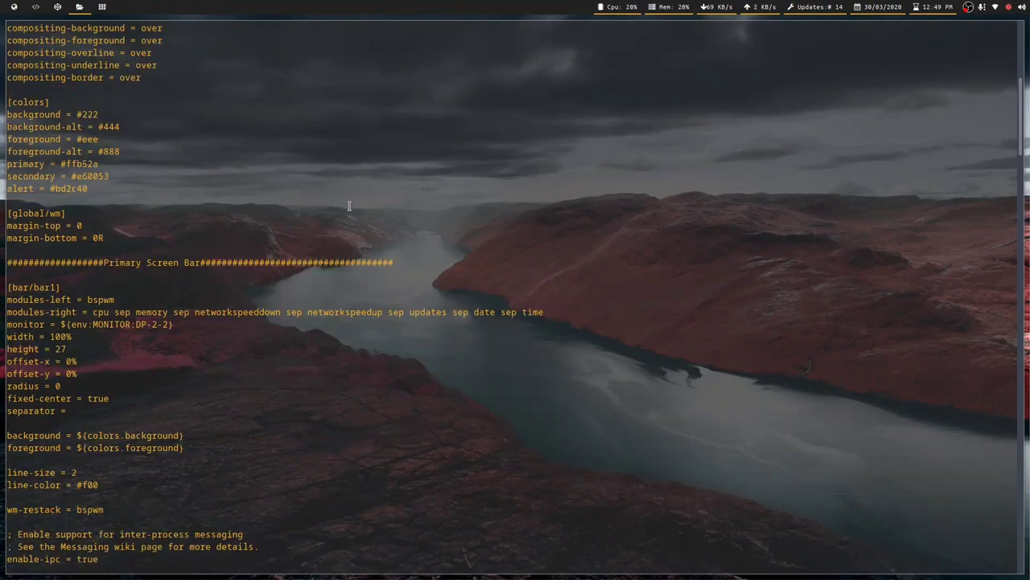
scroll(350, 205, "down", 2)
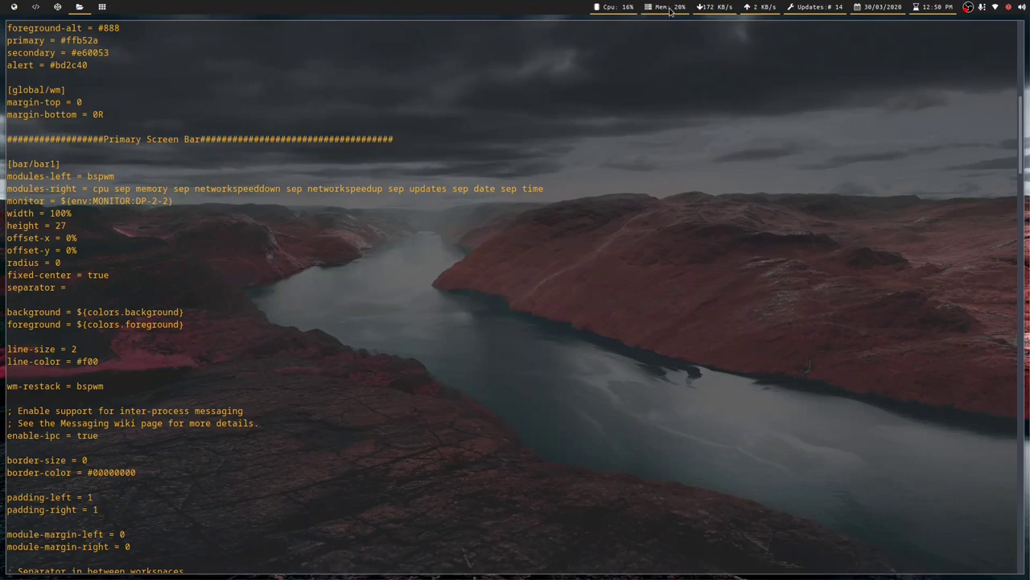
scroll(425, 235, "down", 18)
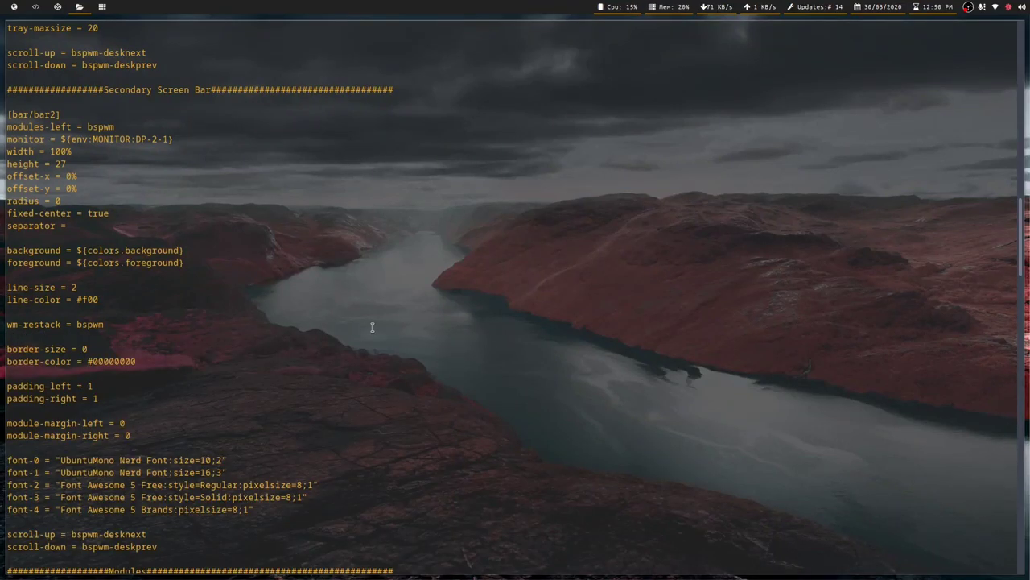
scroll(298, 304, "down", 8)
scroll(276, 317, "down", 2)
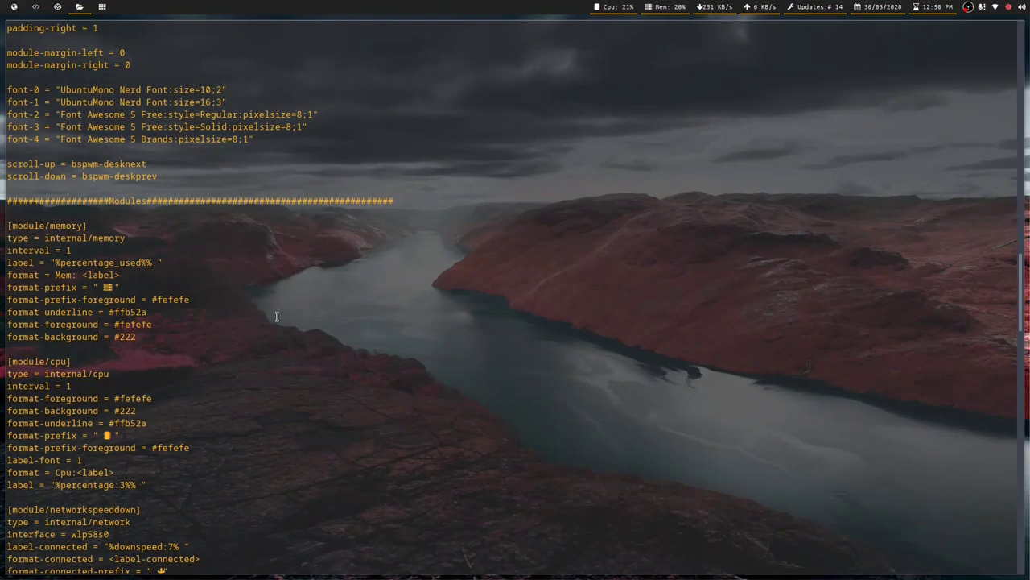
scroll(230, 281, "down", 2)
scroll(230, 282, "down", 20)
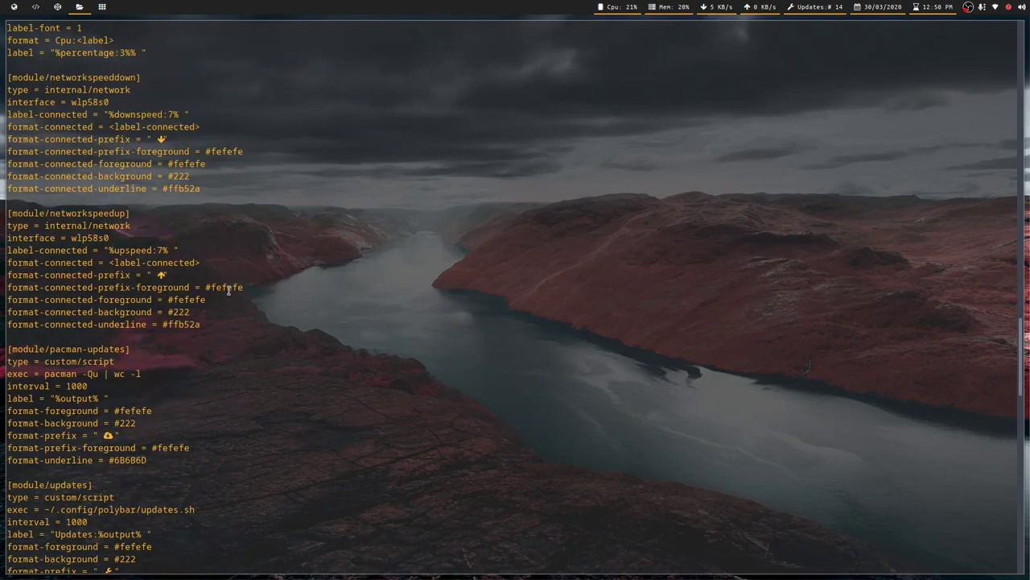
scroll(226, 293, "down", 13)
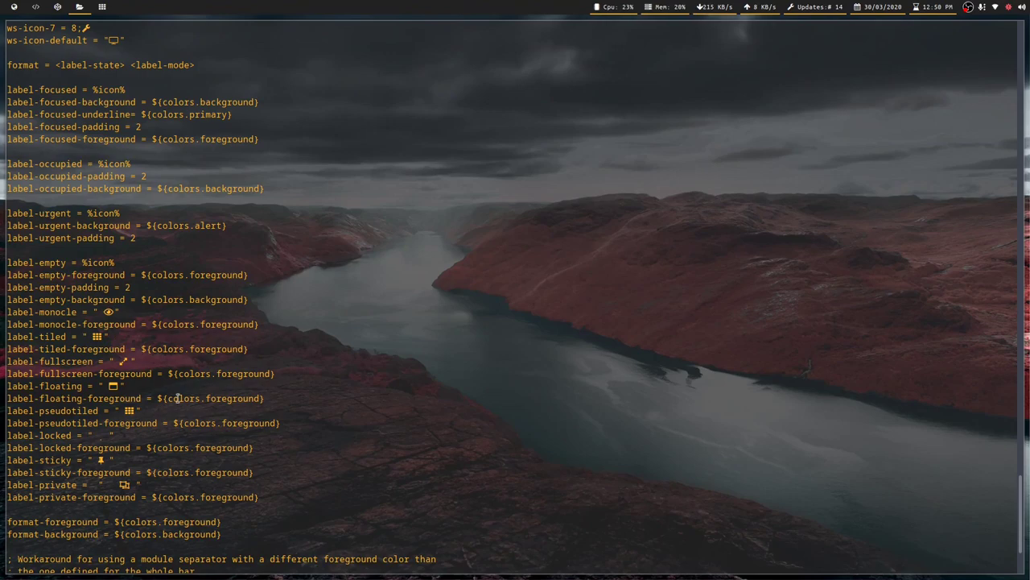
scroll(362, 388, "down", 3)
scroll(335, 368, "up", 20)
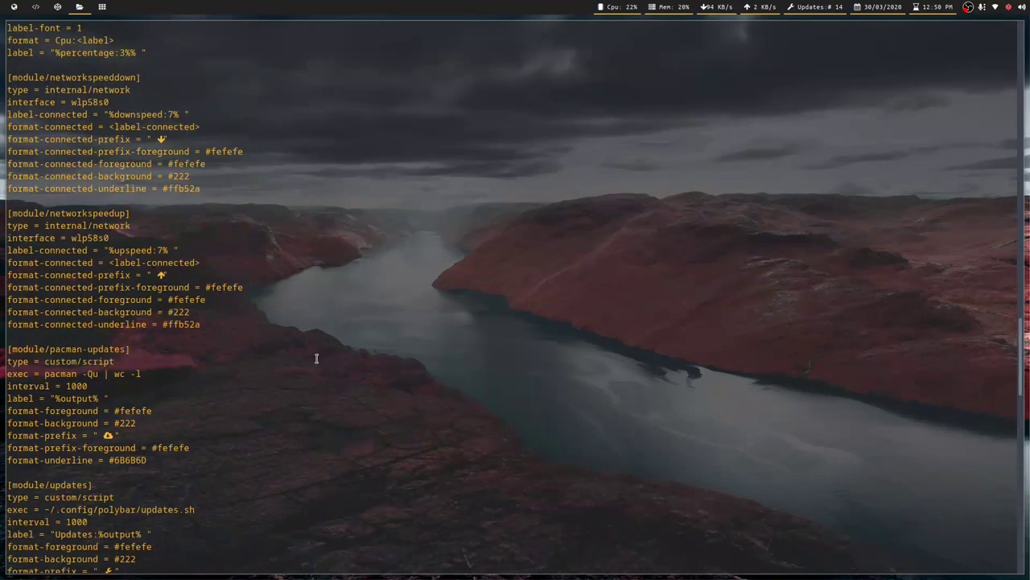
scroll(298, 379, "down", 20)
scroll(291, 390, "down", 13)
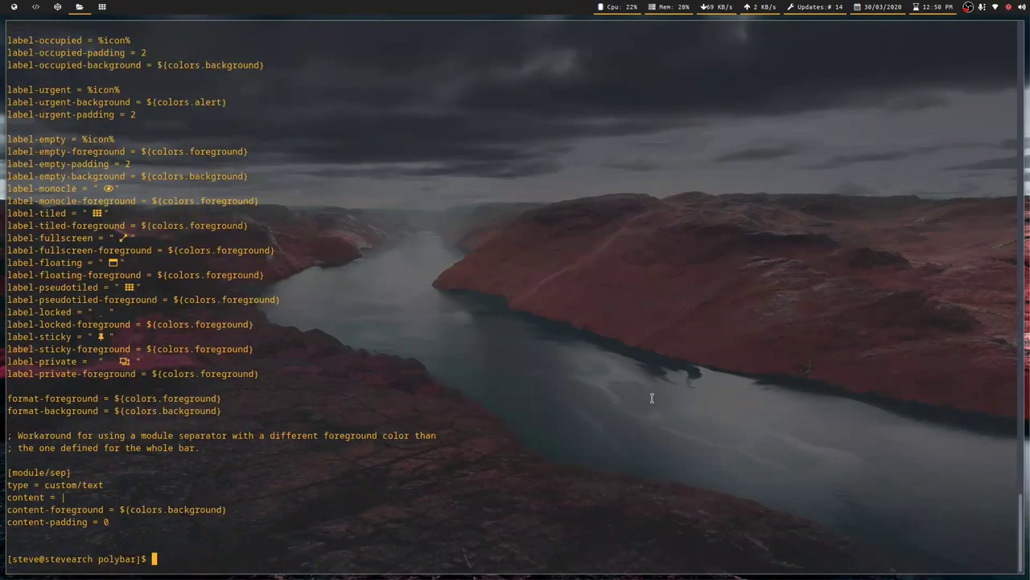
type("exit")
key("Return")
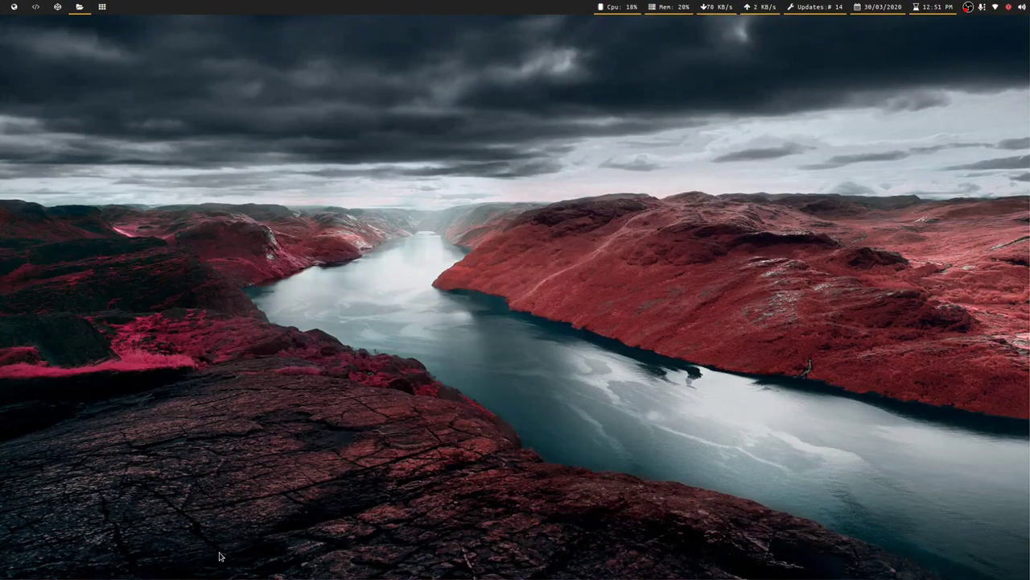
key("super+e")
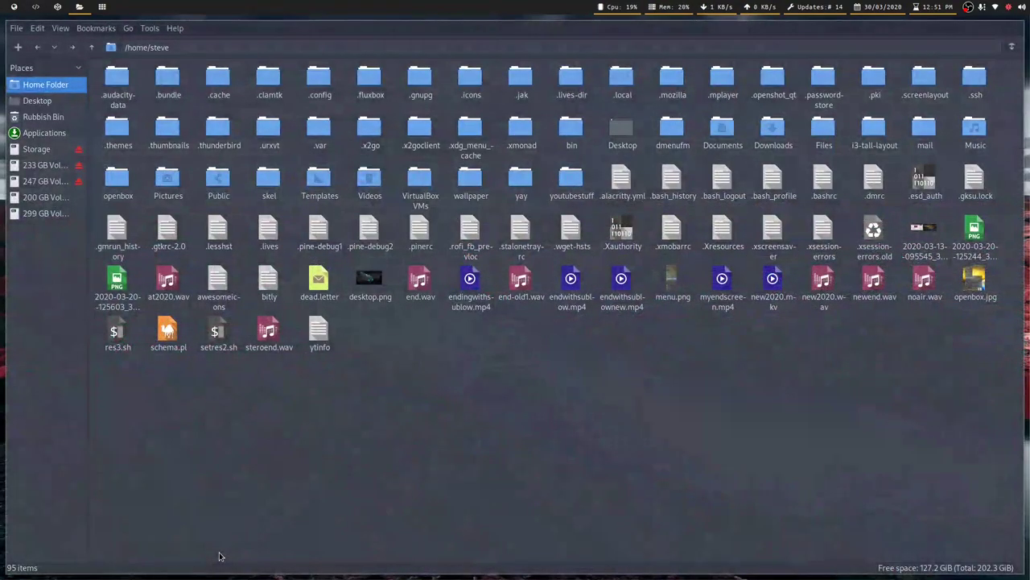
key("ctrl+q")
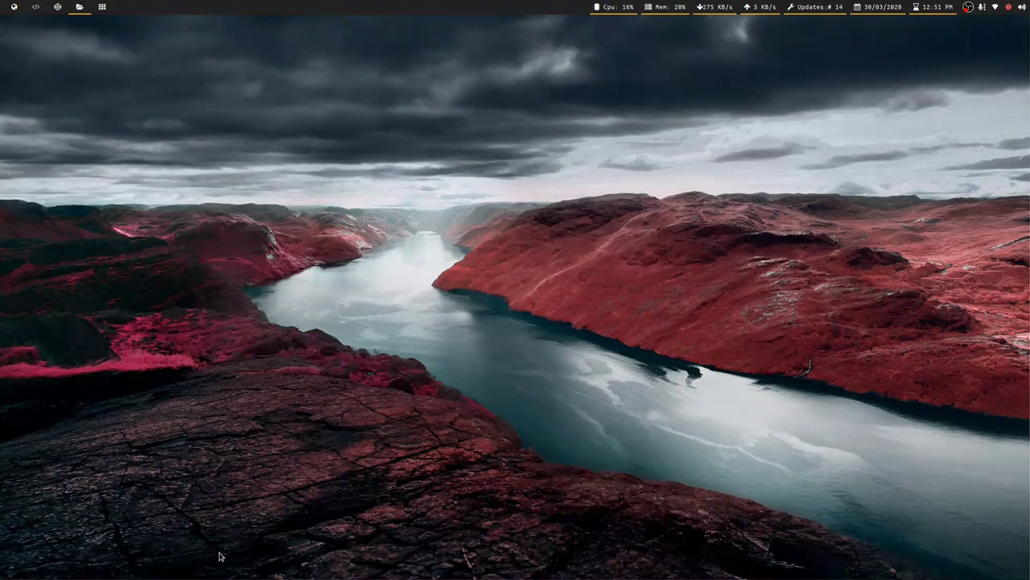
Step: Open the Rofi launcher with super+d, browse up to Virtual Machine Manager, then close it unused
key("super+d")
key("Down")
key("Down")
key("Down")
key("Down")
key("Down")
key("Down")
key("Down")
key("Down")
key("Down")
key("Down")
key("Down")
key("Down")
key("Down")
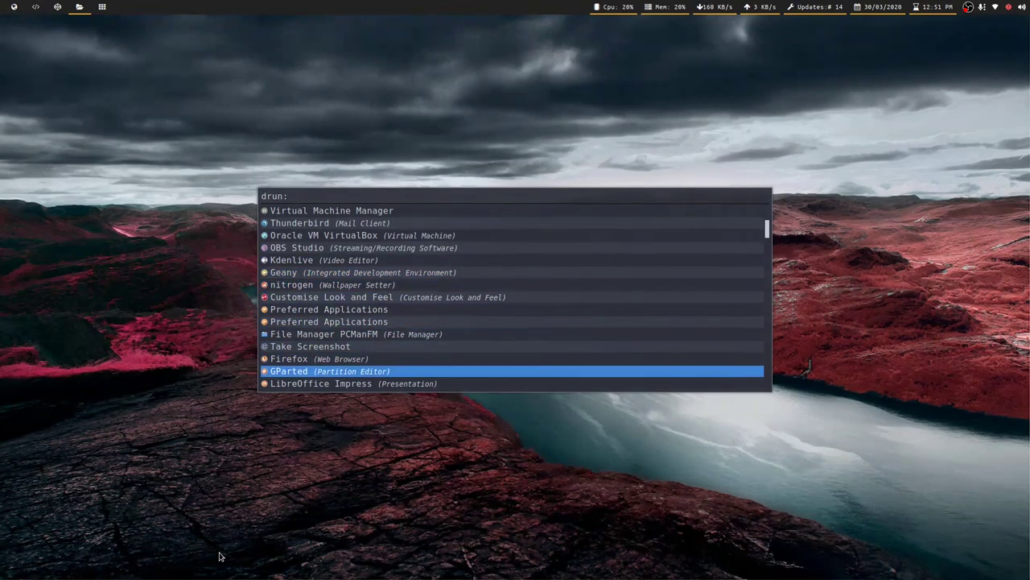
key("Down")
key("Up")
key("Up")
key("Up")
key("Up")
key("Up")
key("Up")
key("Up")
key("Up")
key("Up")
key("Up")
key("Up")
key("Up")
key("Up")
key("Up")
key("Up")
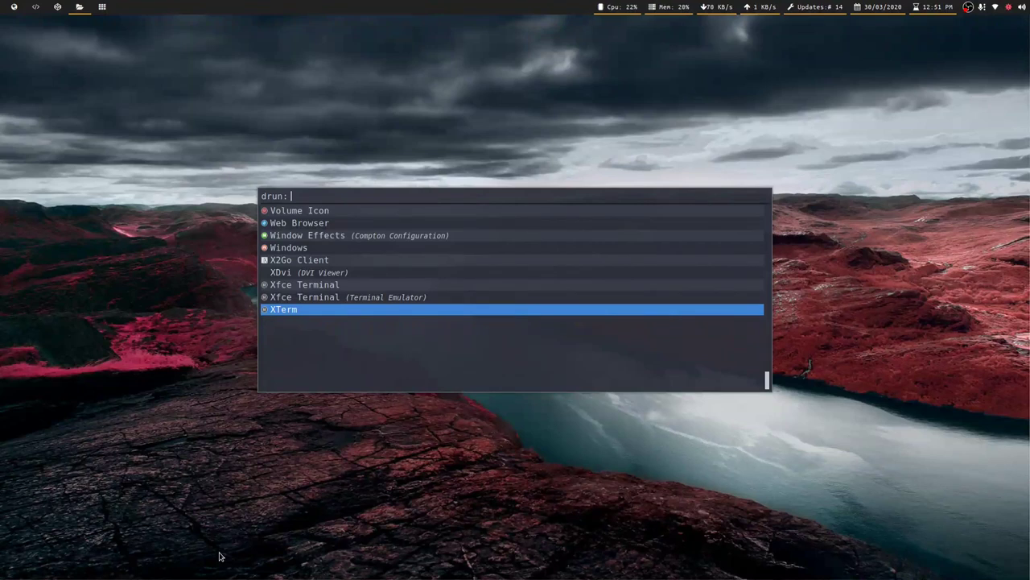
key("Up")
key("Down")
key("Down")
key("Down")
key("Down")
key("Down")
key("Down")
key("Down")
key("Down")
key("Down")
key("Down")
key("Down")
key("Down")
key("Down")
key("Down")
key("Down")
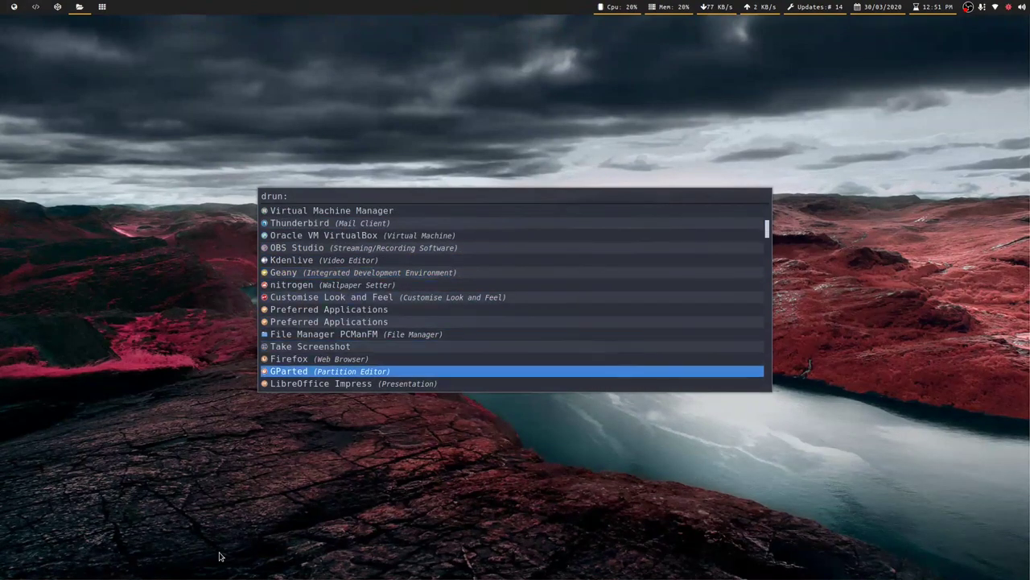
key("Up")
key("Up")
key("Up")
key("Up")
key("Up")
key("Up")
key("Up")
key("Up")
key("Up")
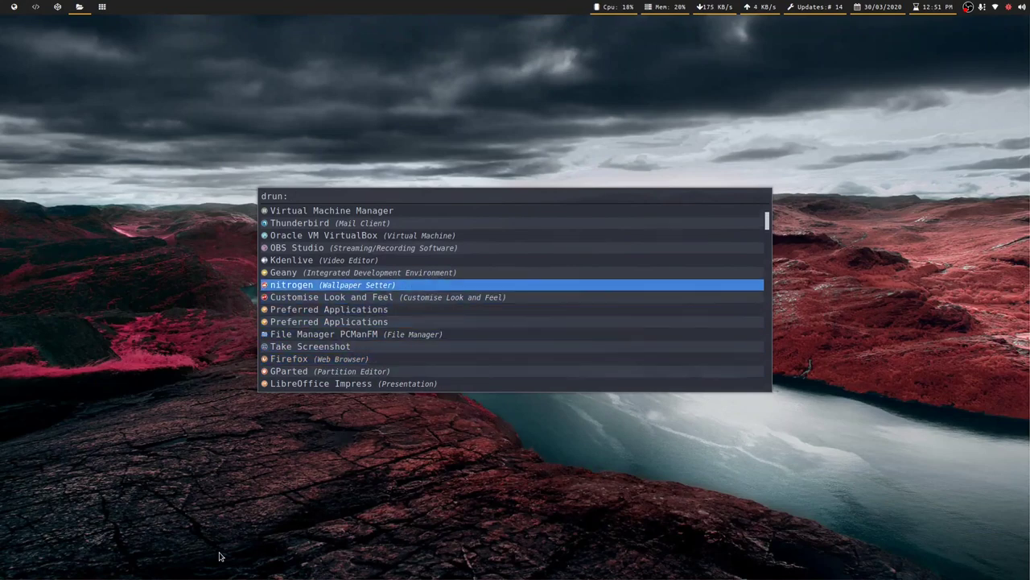
key("Up")
key("Up")
key("Up")
key("Up")
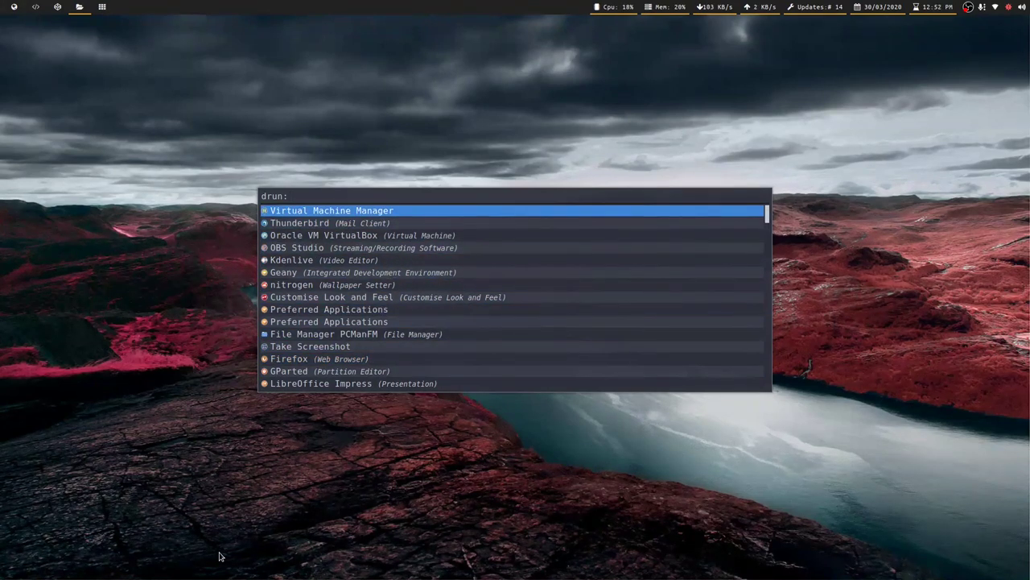
key("Escape")
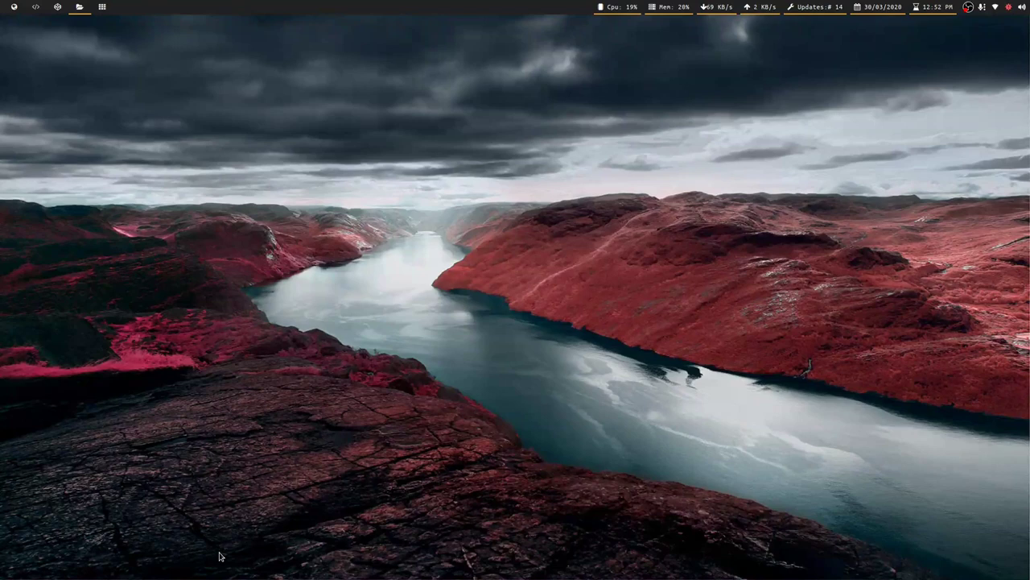
key("super+F1")
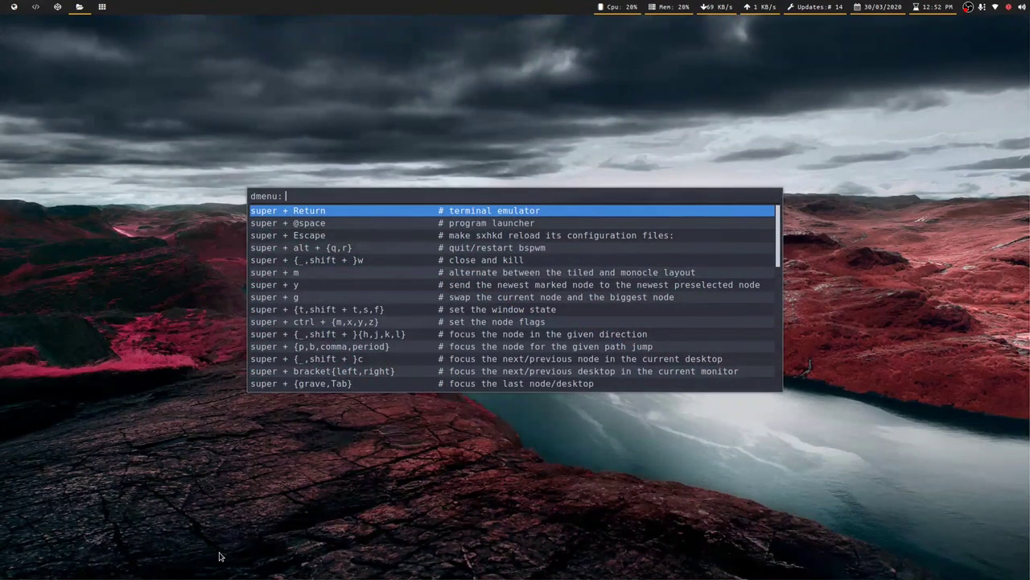
key("Down")
key("Down")
key("Down")
key("Down")
key("Down")
key("Down")
key("Down")
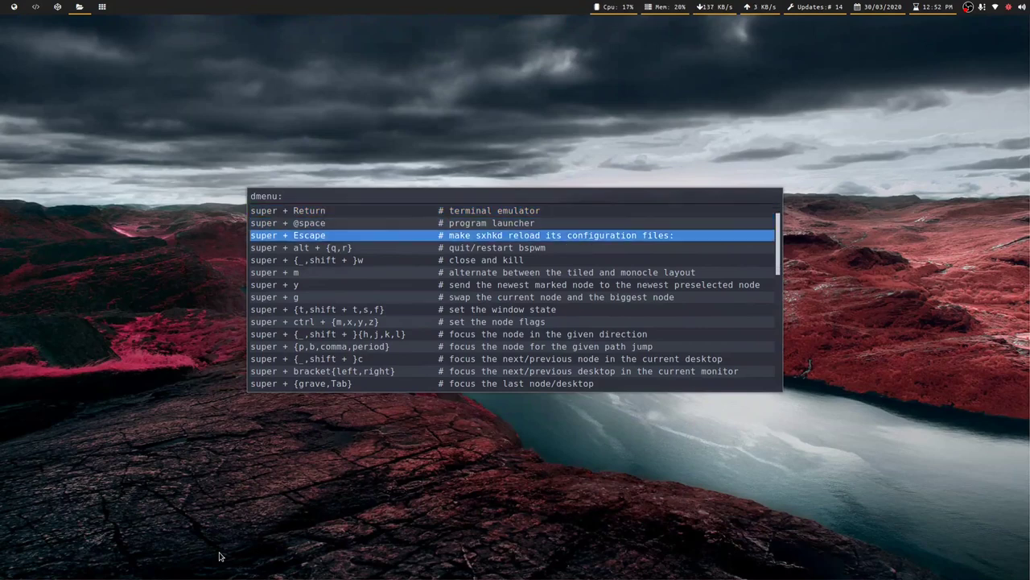
key("Down")
key("Down")
key("Down")
key("Down")
key("Down")
key("Down")
key("Down")
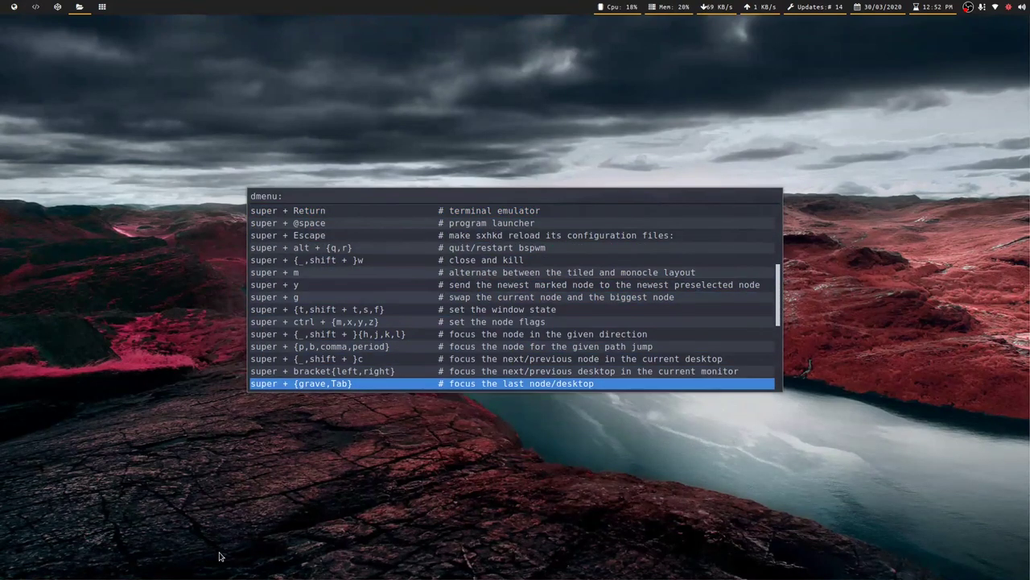
key("Down")
key("Down")
key("Down")
key("Down")
key("Down")
key("Down")
key("Down")
key("Down")
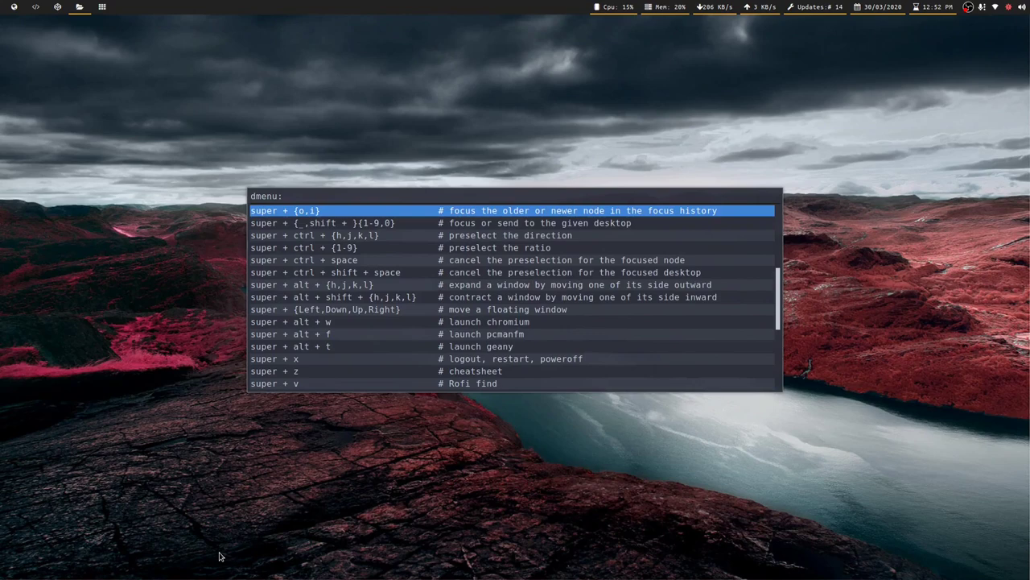
key("Down")
key("Down")
key("Down")
key("Down")
key("Down")
key("Down")
key("Down")
key("Down")
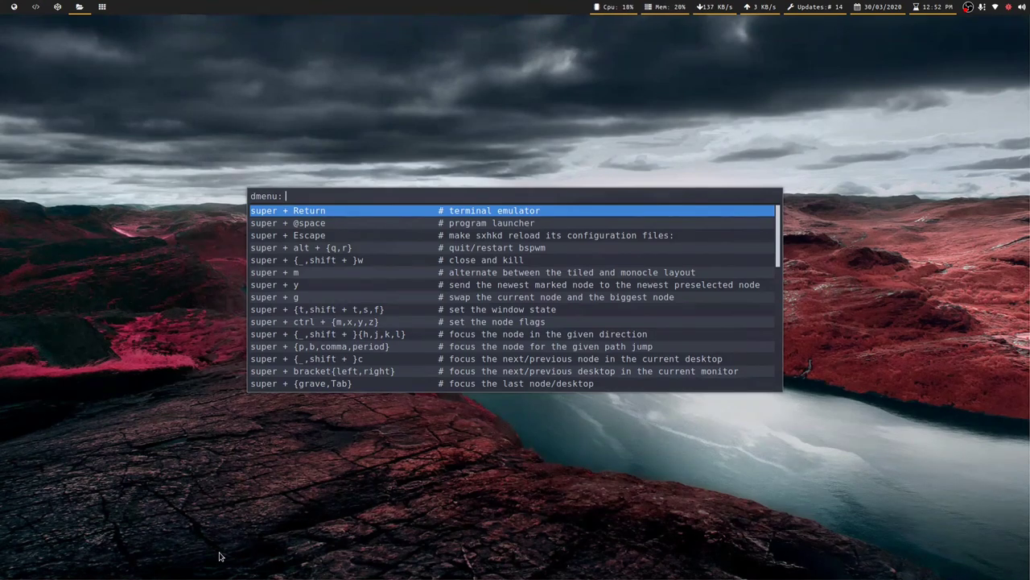
key("Escape")
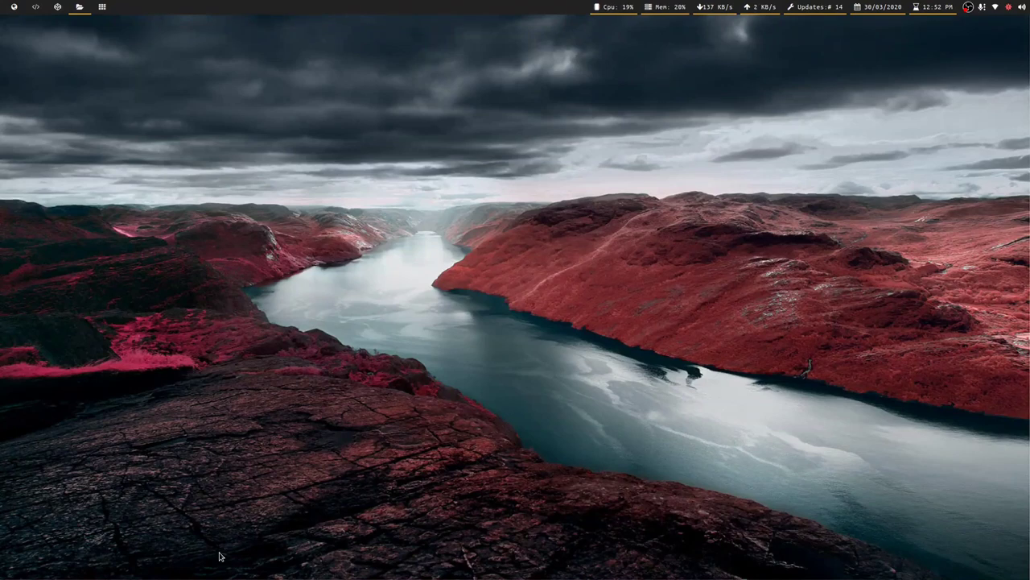
key("super+shift+q")
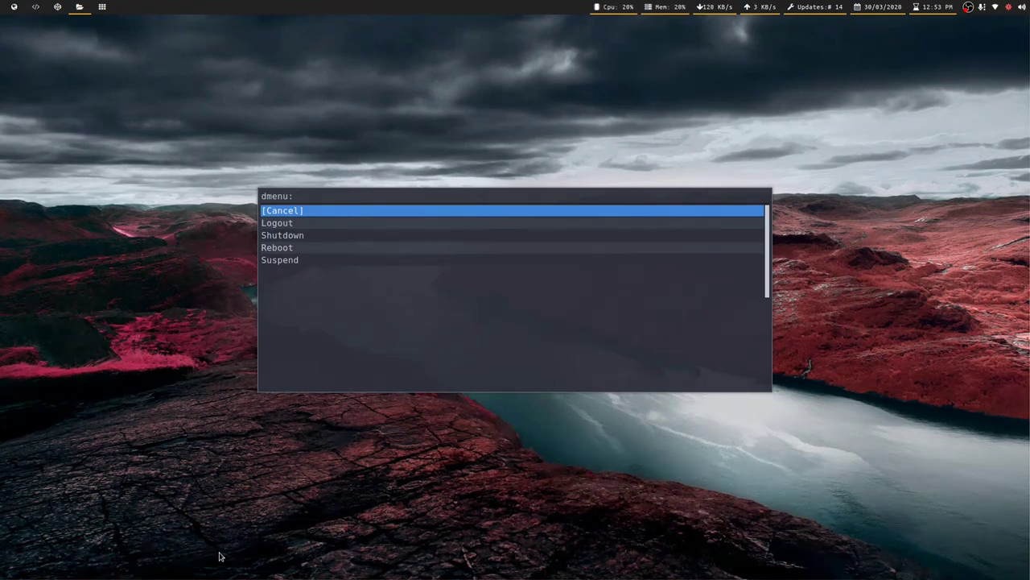
key("Escape")
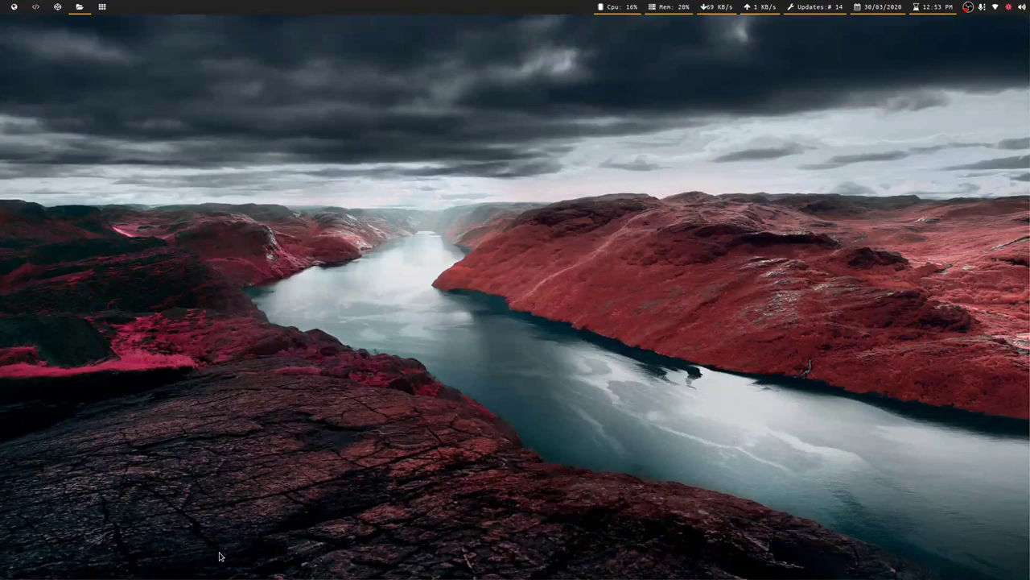
key("super+p")
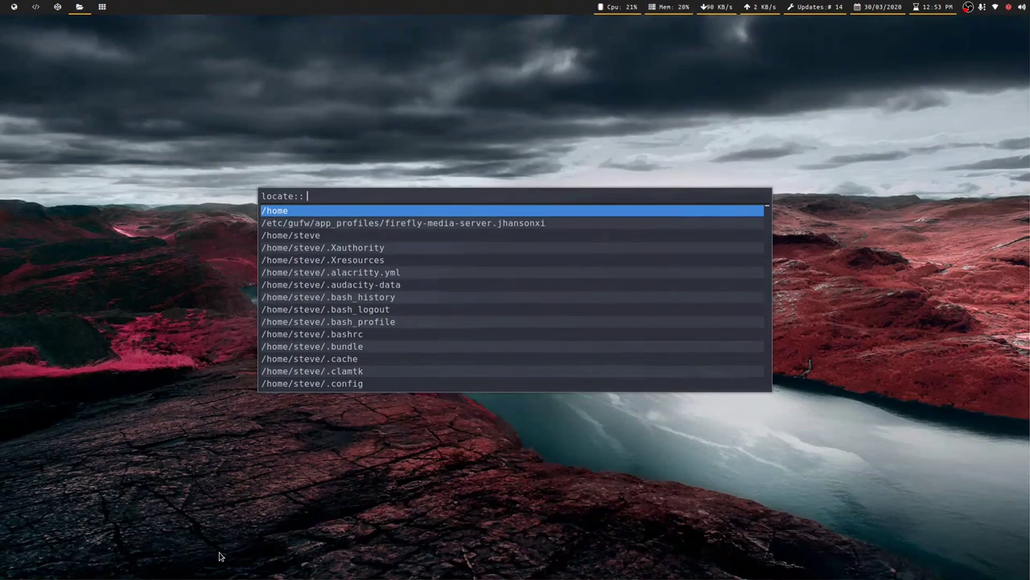
Step: Search 'bsp' in Rofi find and open the bspwm/bspwmrc result in Geany
type("bsp")
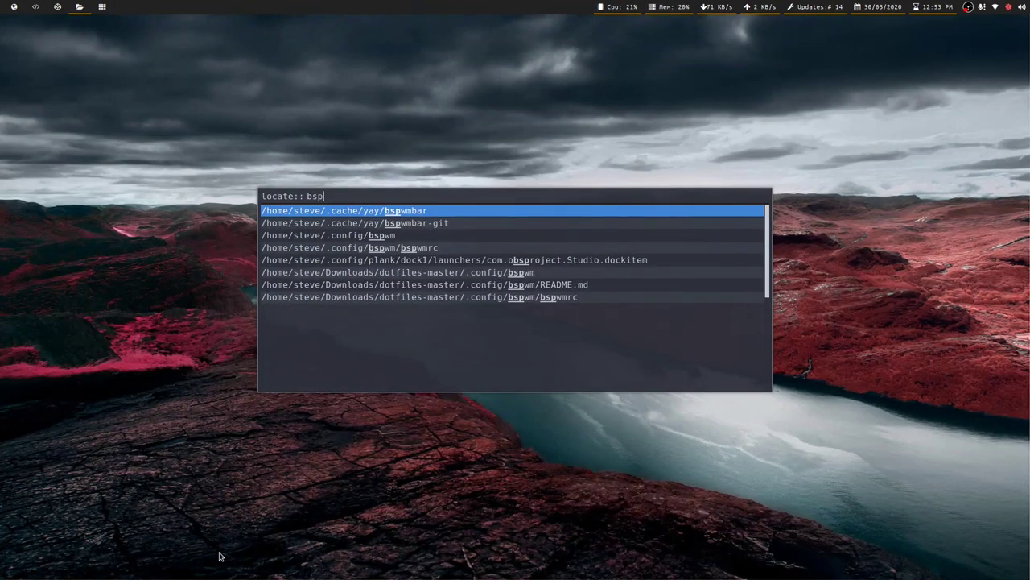
key("Down")
key("Down")
key("Down")
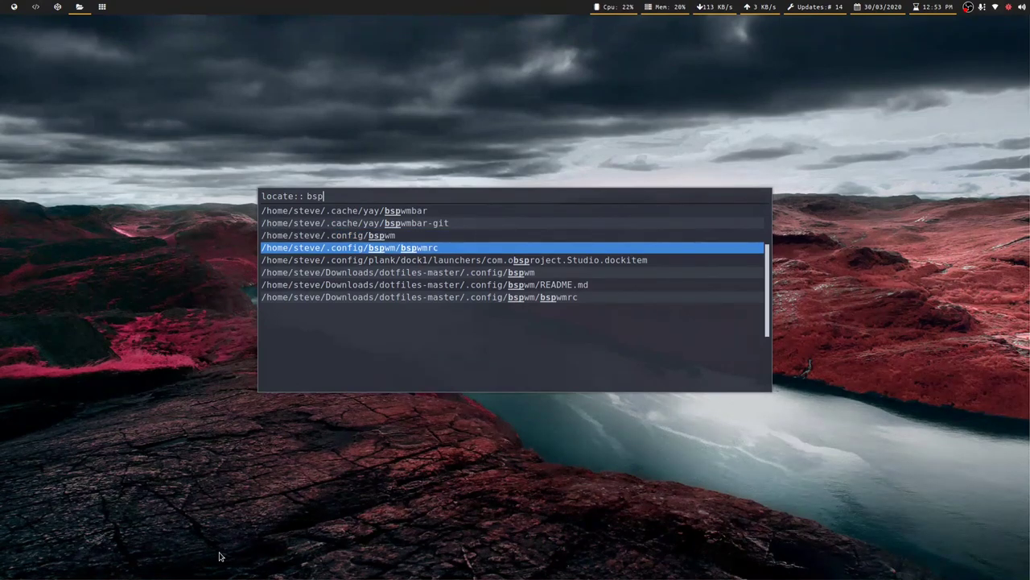
key("Return")
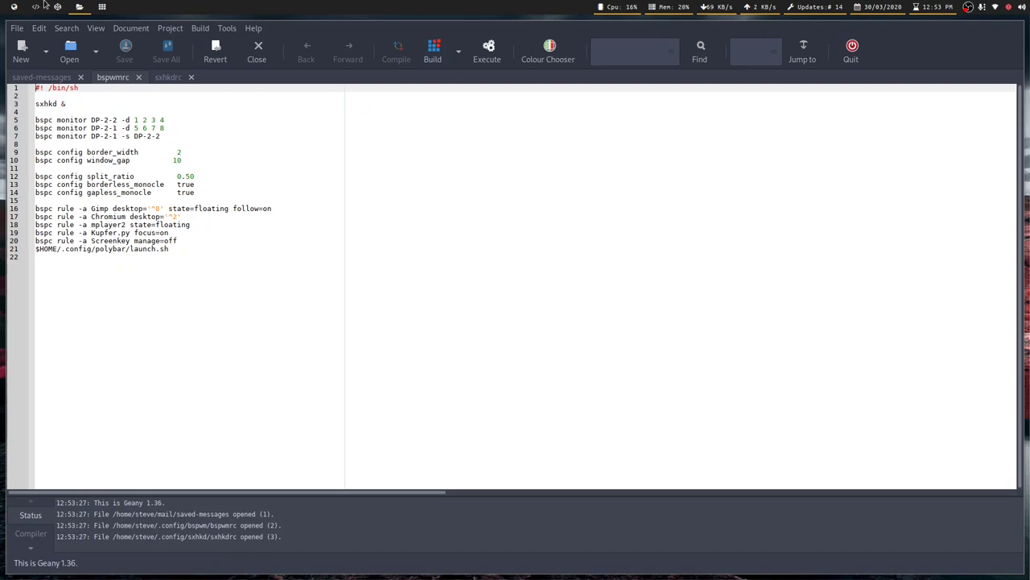
Step: Quit Geany from the File menu and launch a new terminal with super+Return
left_click(16, 27)
left_click(62, 307)
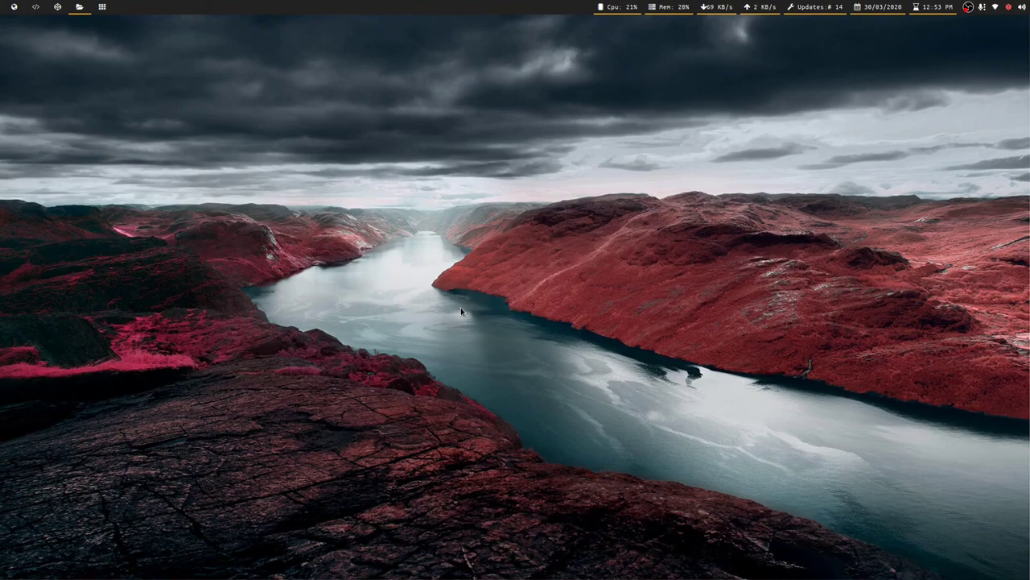
key("super+Return")
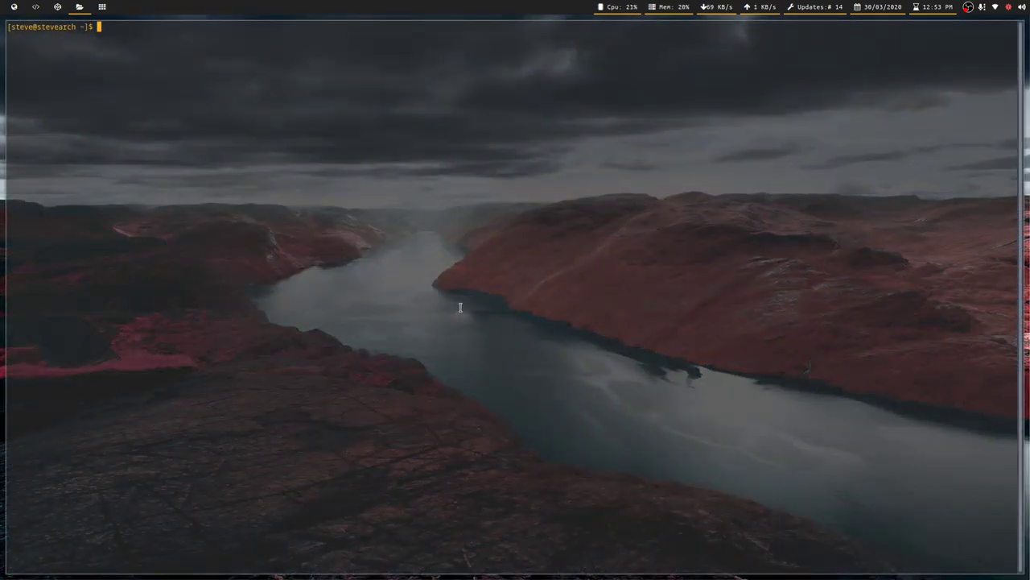
Step: Open three more tiled terminals with Super+Enter, then close the two small lower-right ones
key("super+Return")
key("super+Return")
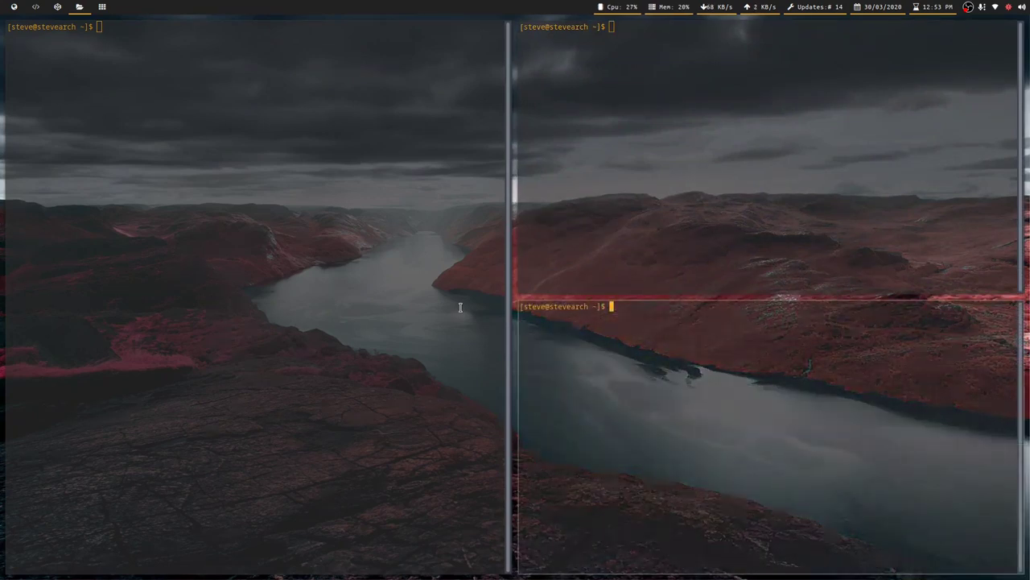
key("super+Return")
key("super+Return")
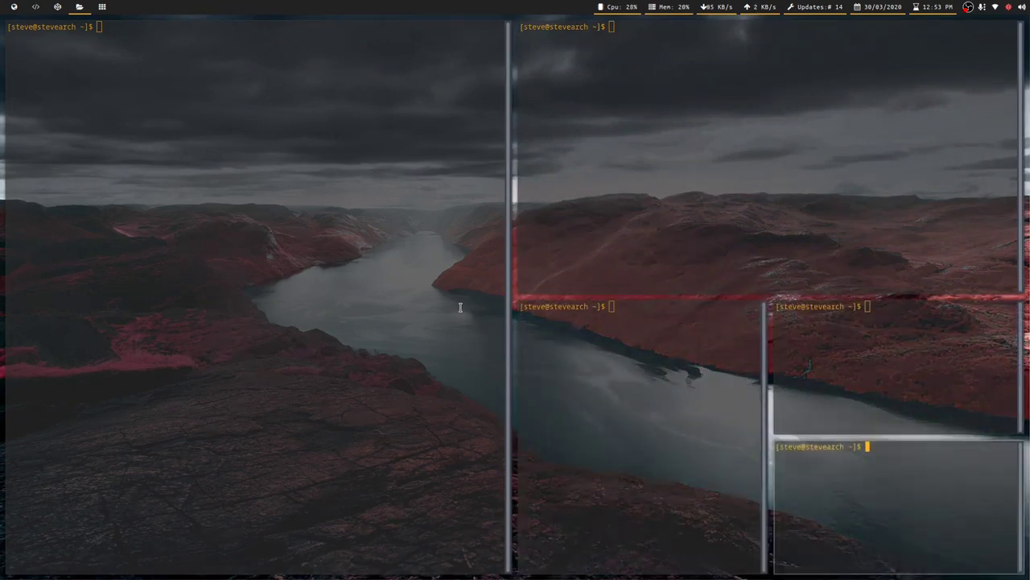
key("super+Return")
key("super+Return")
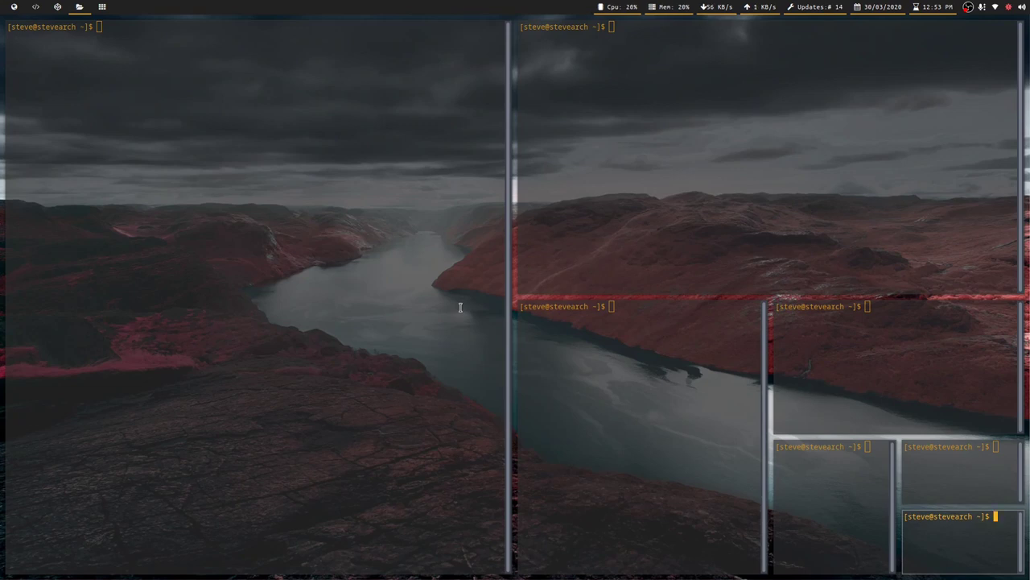
key("super+shift+c")
key("super+shift+c")
key("super+shift+c")
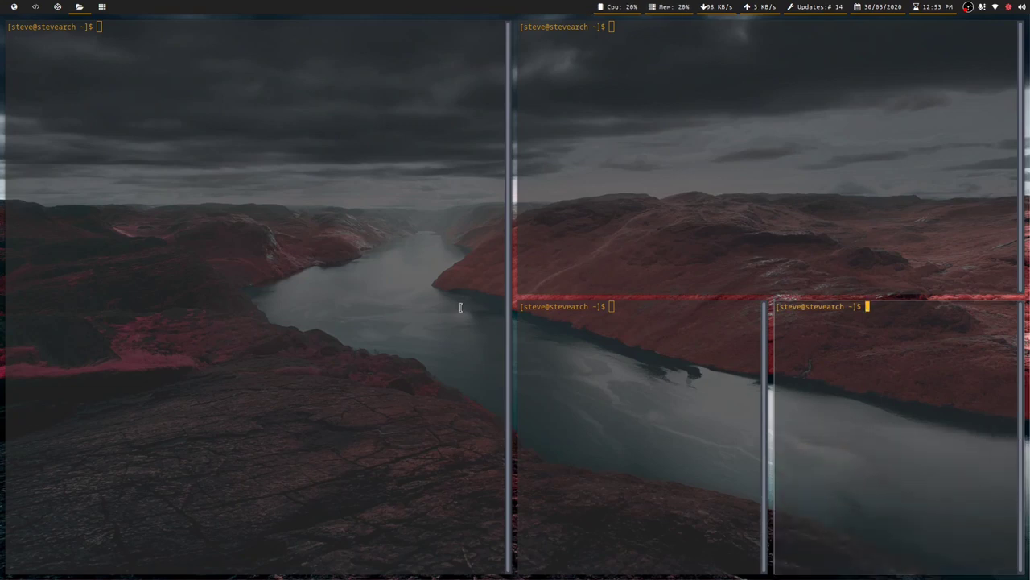
key("super+shift+c")
key("super+shift+c")
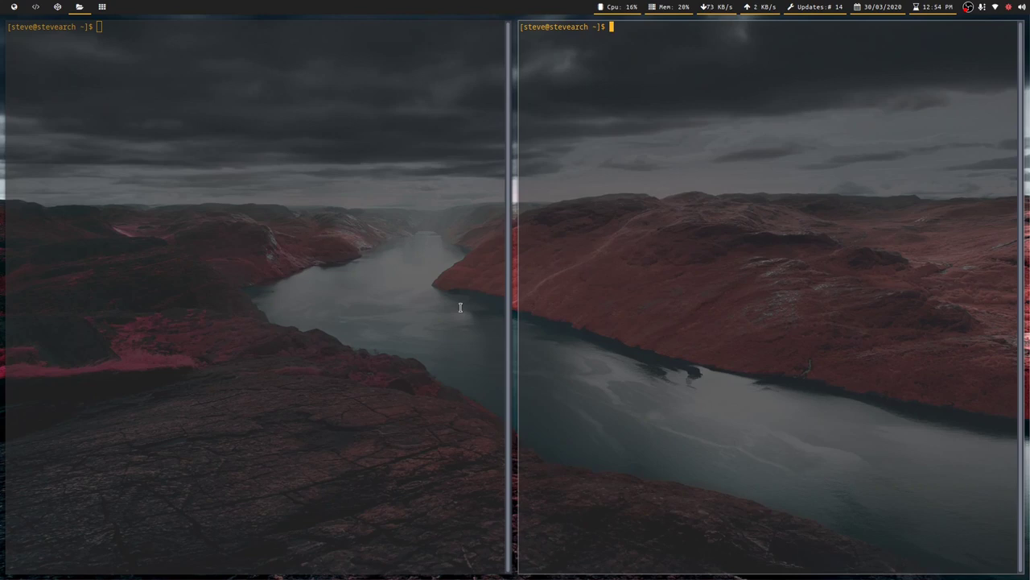
key("super+f")
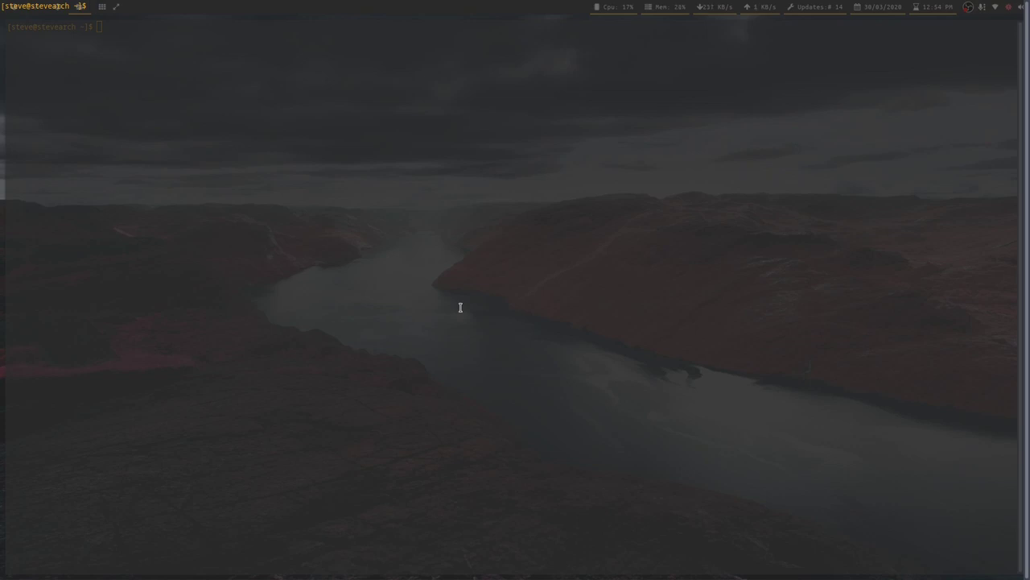
key("super+f")
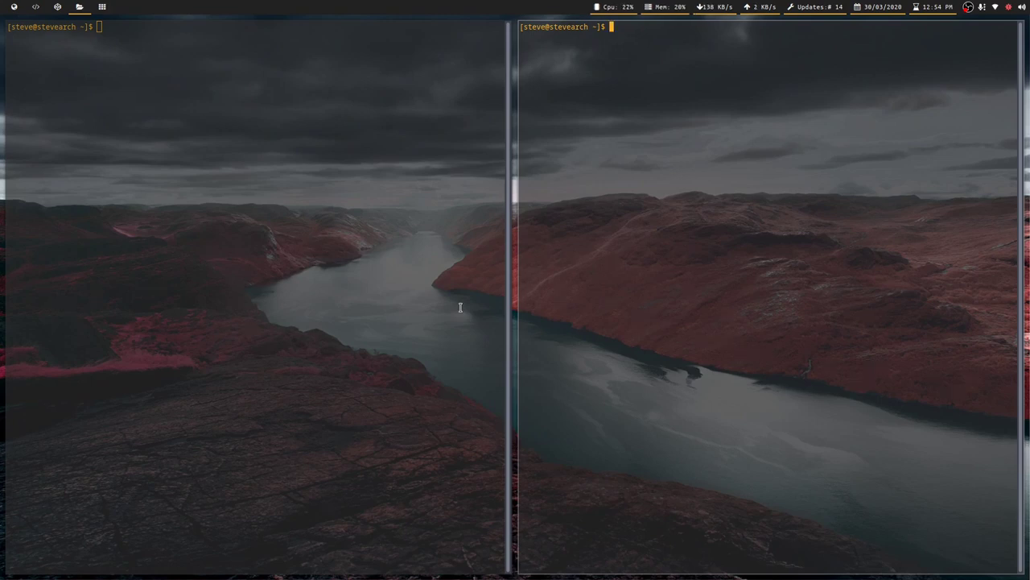
key("super+shift+space")
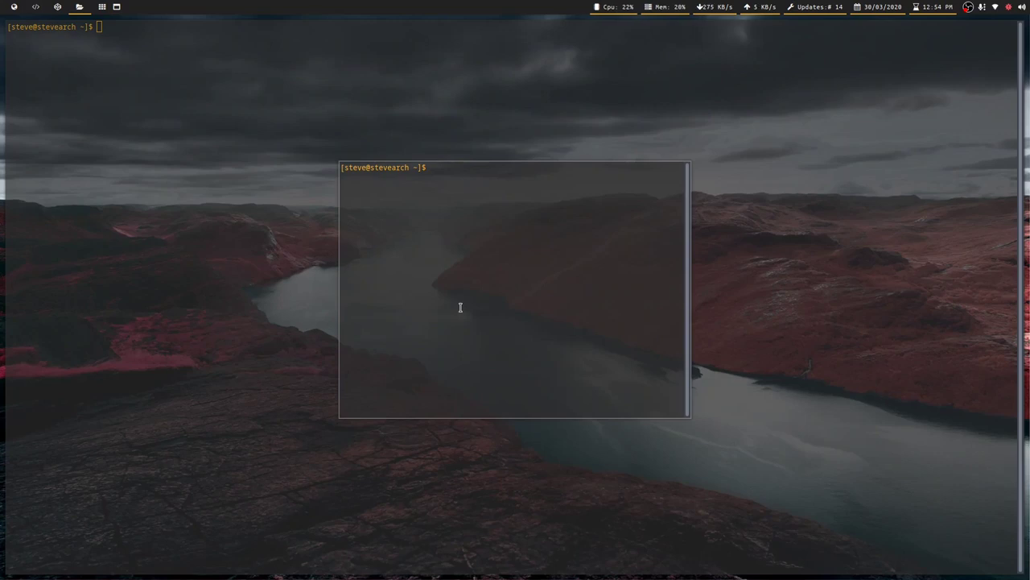
left_click_drag(536, 301, 527, 225)
left_click_drag(493, 265, 402, 233)
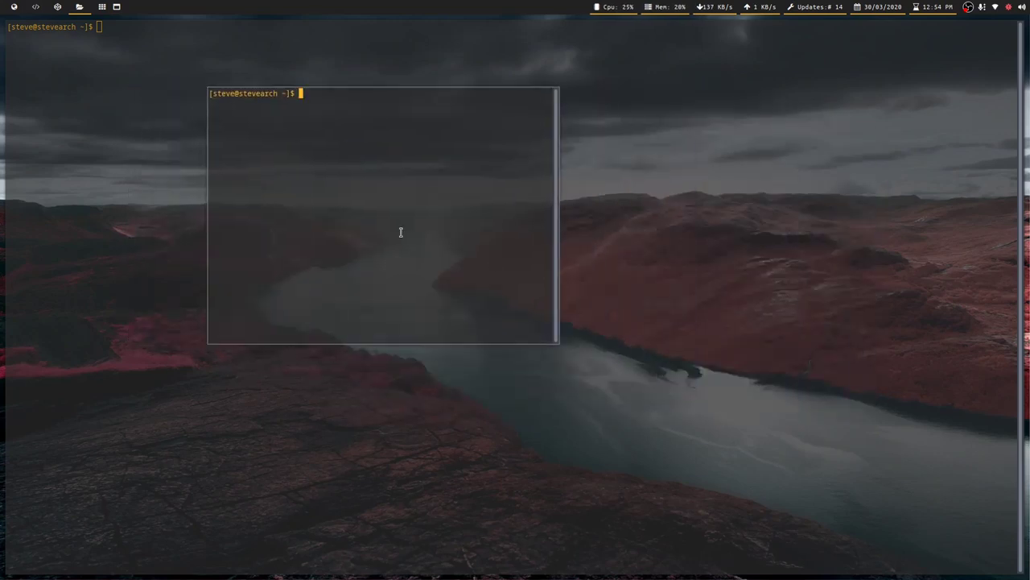
left_click_drag(559, 344, 648, 391)
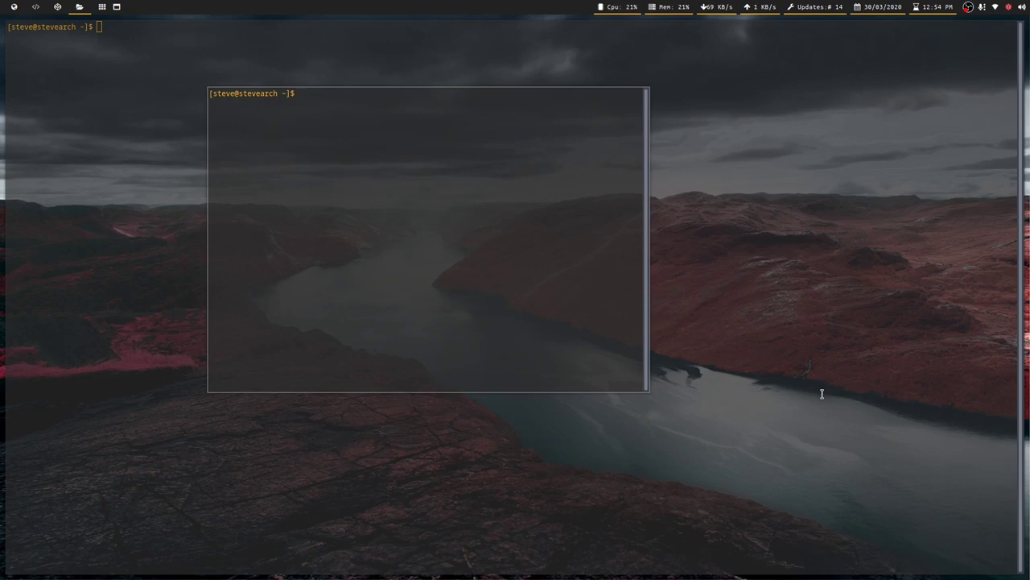
key("super+t")
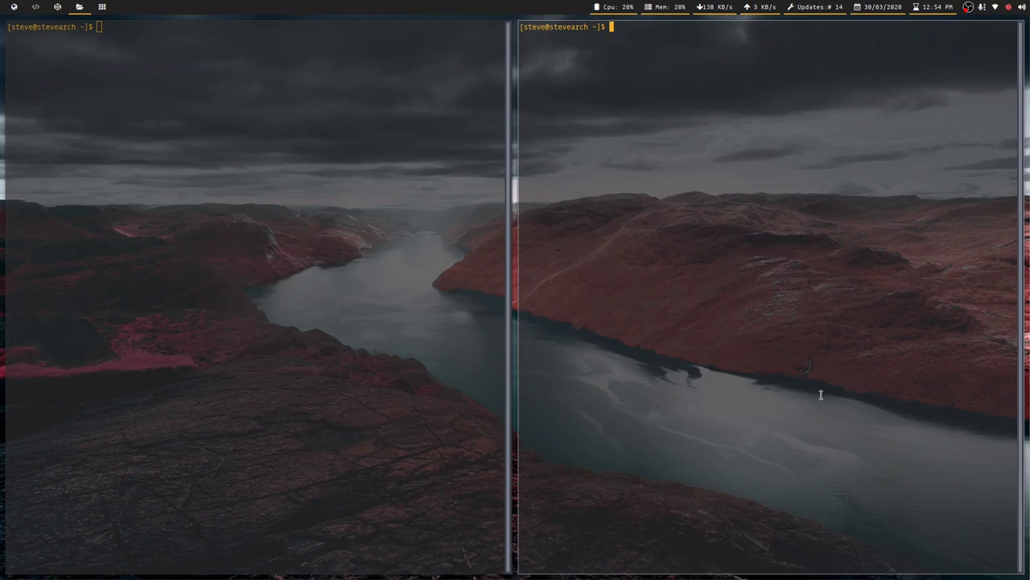
Step: Show one terminal filling the screen, run df -h, clear it, then run ls
key("super+f")
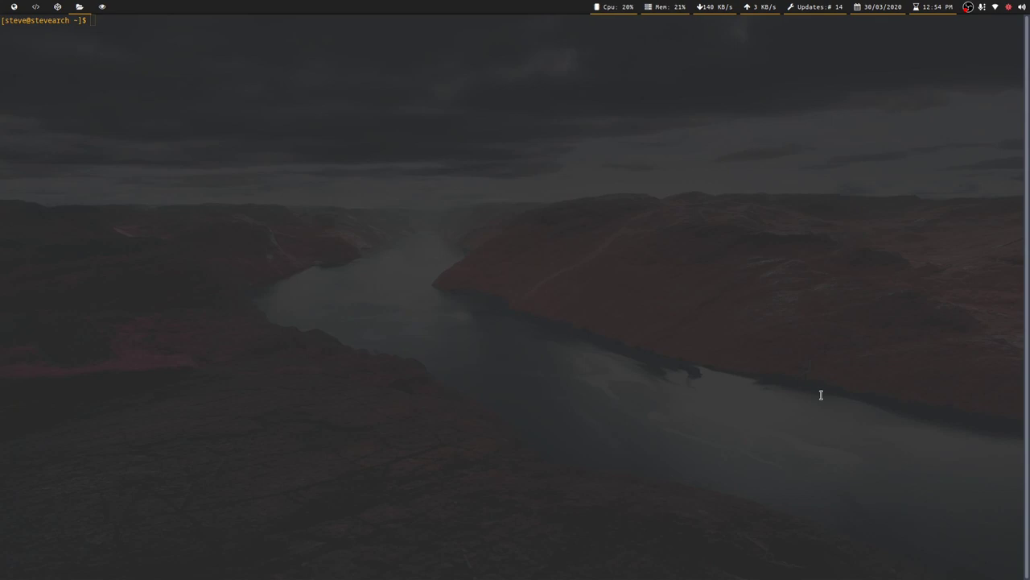
type("df -h")
key("Return")
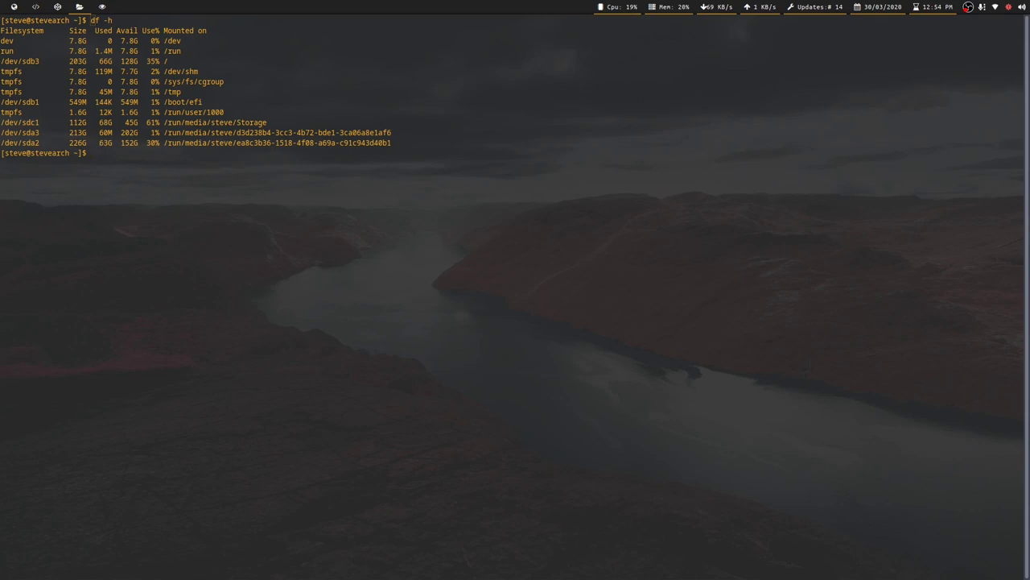
key("ctrl+l")
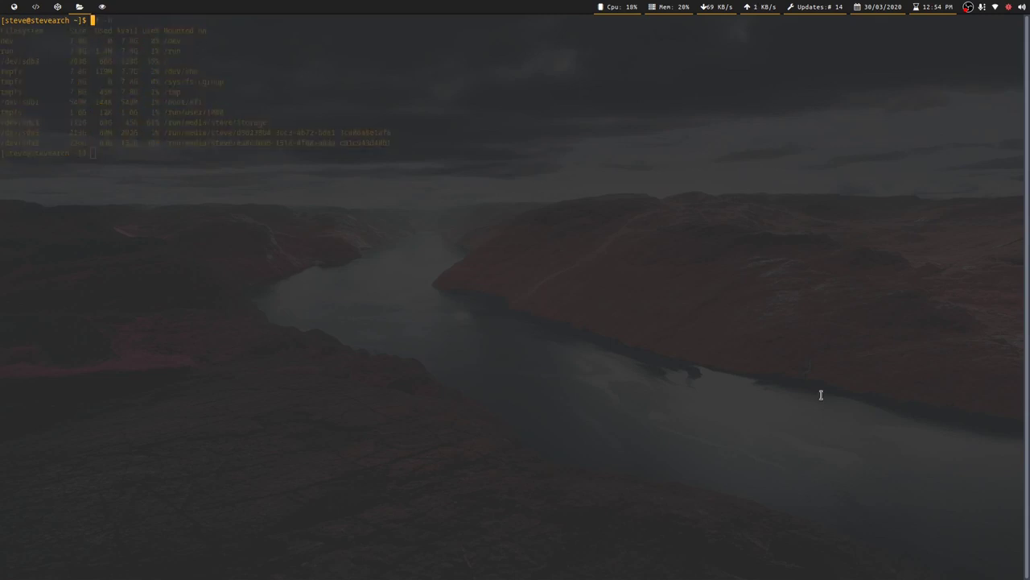
type("ls")
key("Return")
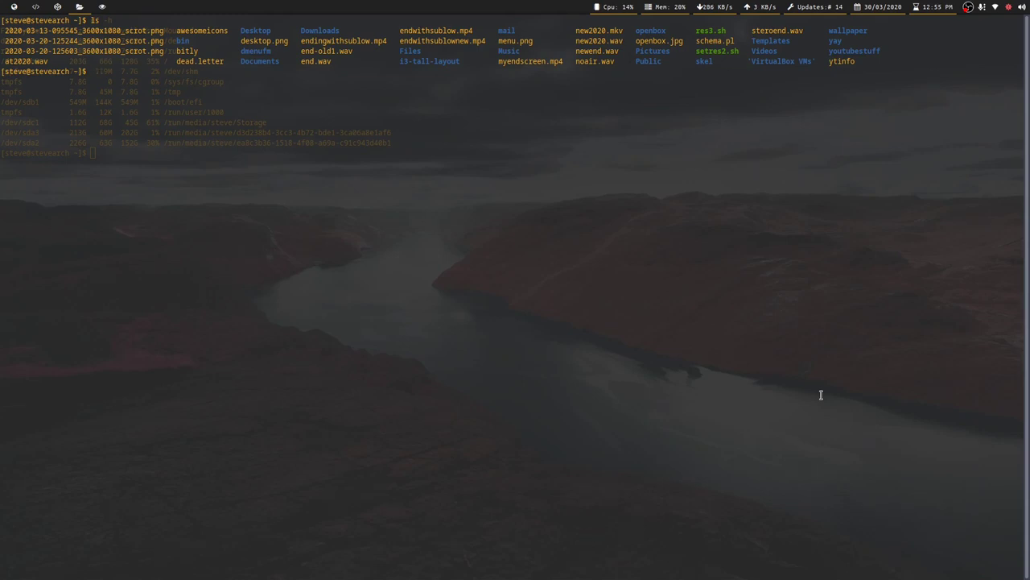
Step: Return to side-by-side tiling and close both terminals
key("super+space")
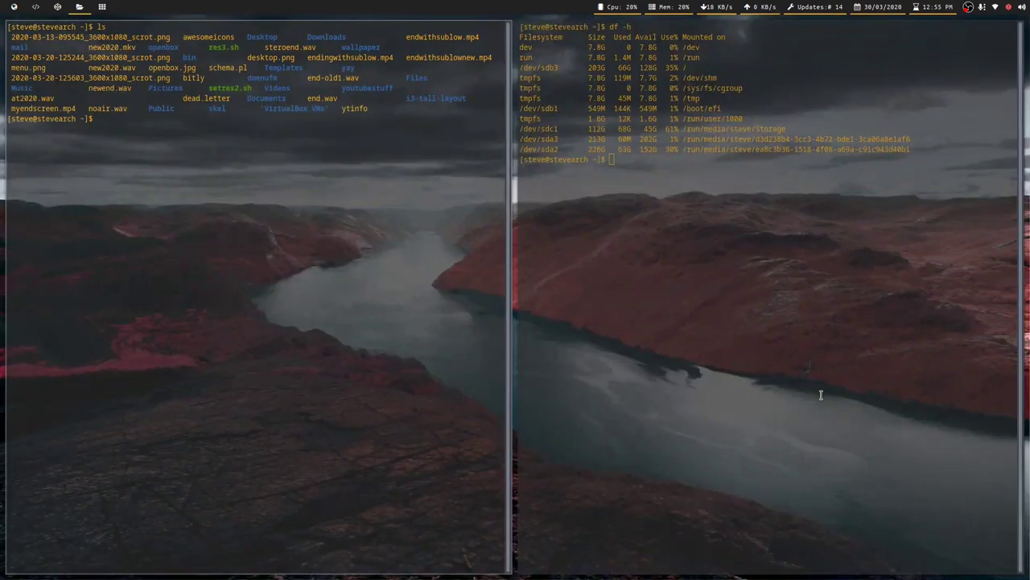
key("super+shift+q")
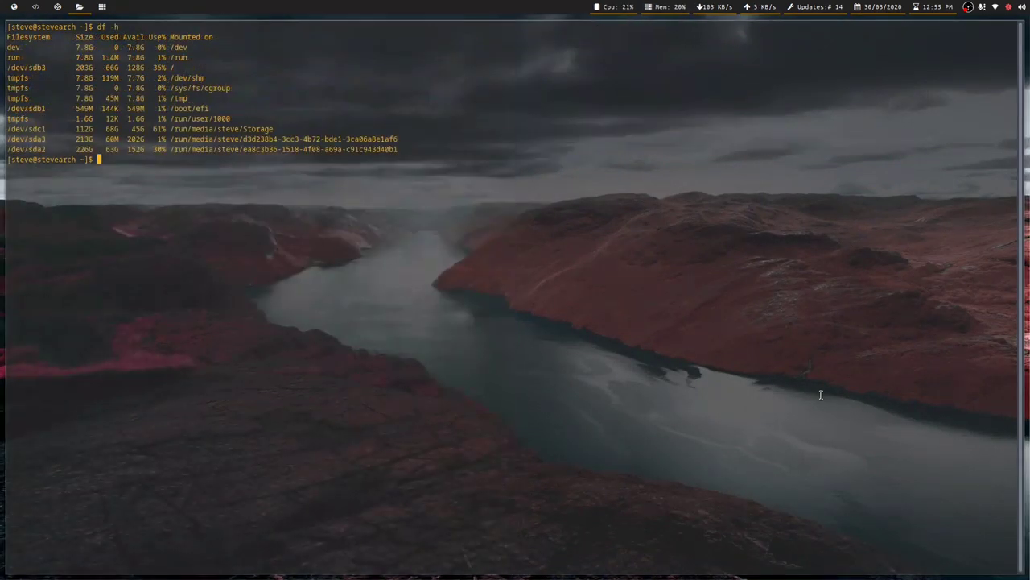
key("super+shift+q")
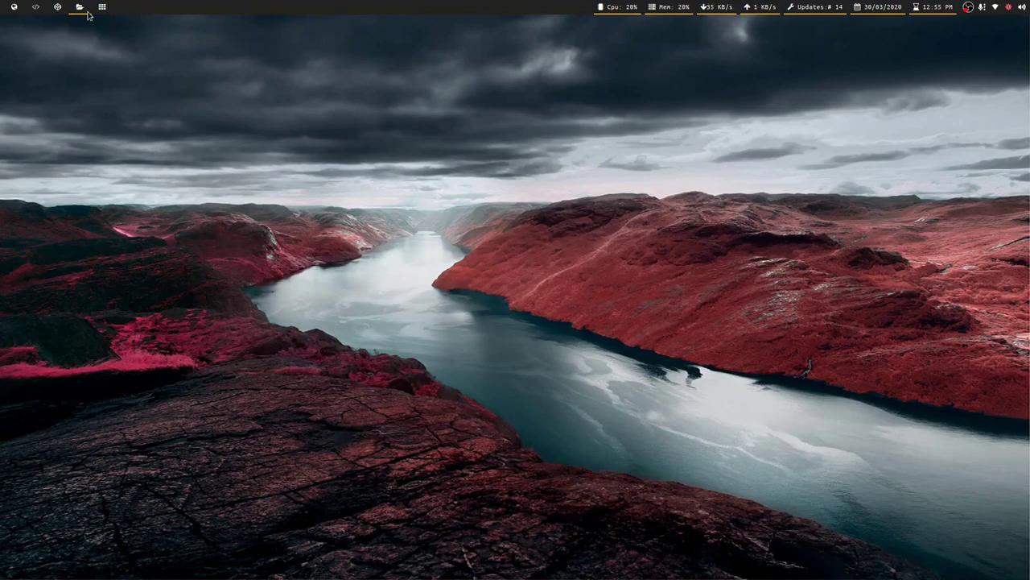
Step: Flip between the cheatsheet and bspwmrc desktops via Polybar, ending on empty desktop 1
left_click(59, 9)
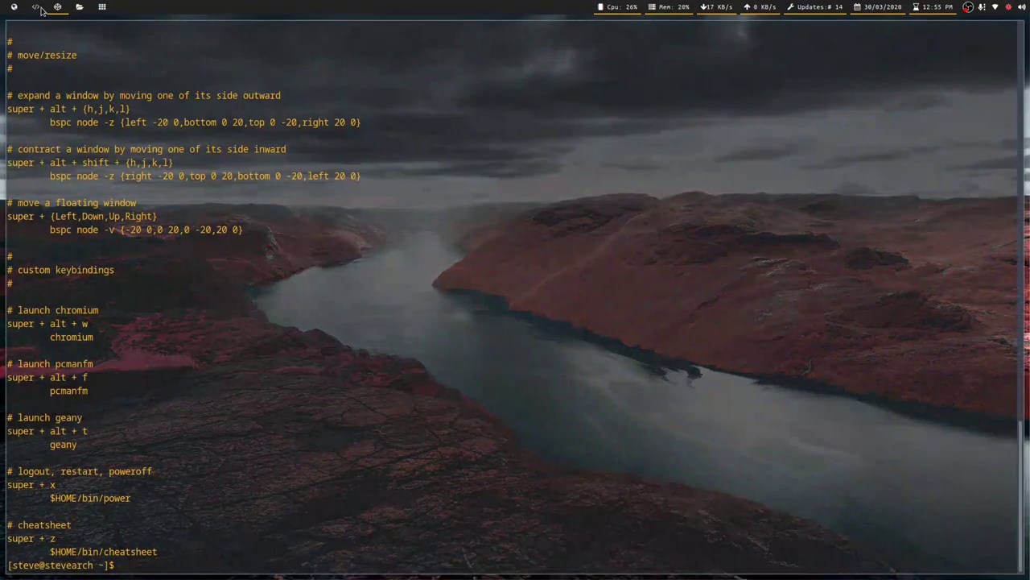
left_click(38, 9)
left_click(34, 9)
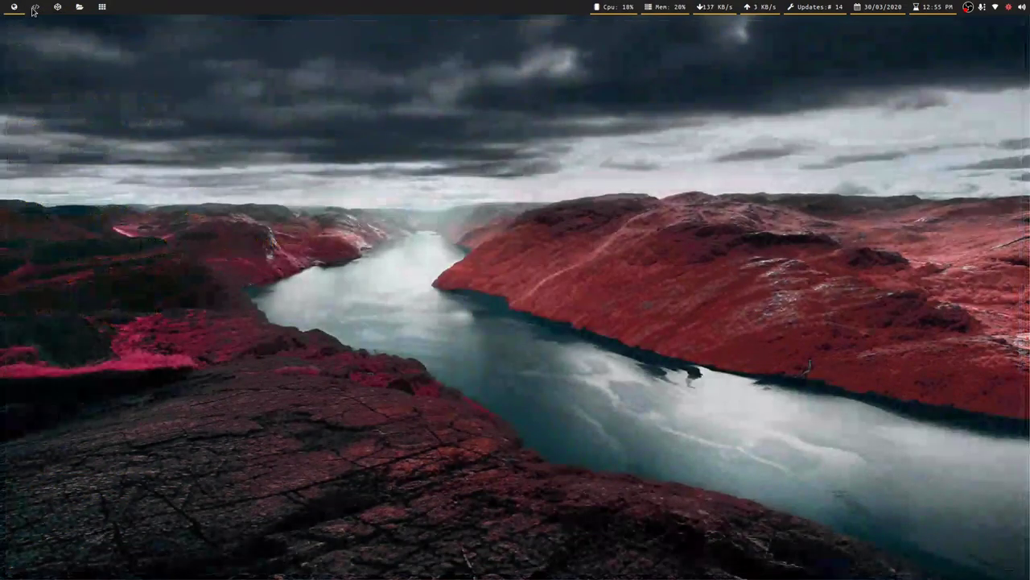
left_click(34, 10)
left_click(57, 7)
left_click(15, 7)
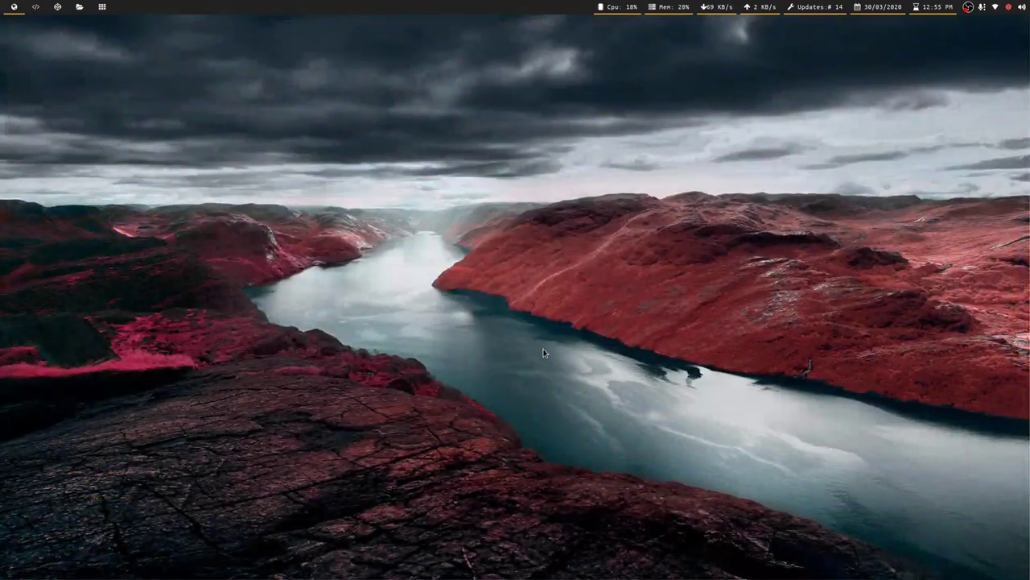